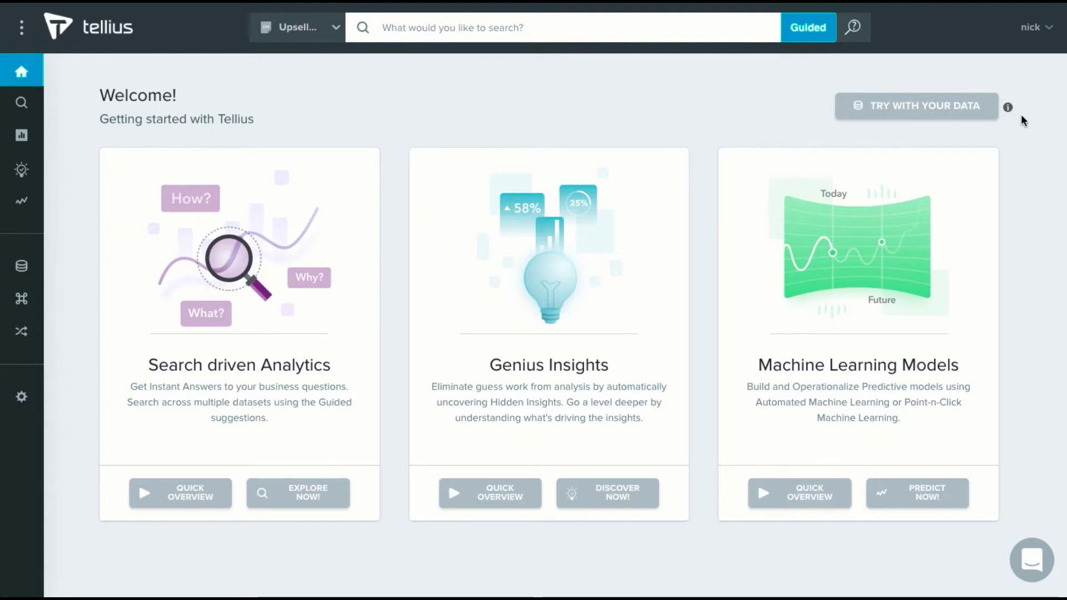
Open the UpsellData dataset and examine its columns from customer details through to usage and package data.
{"action": "mouse_move", "coordinate": [1009, 113]}
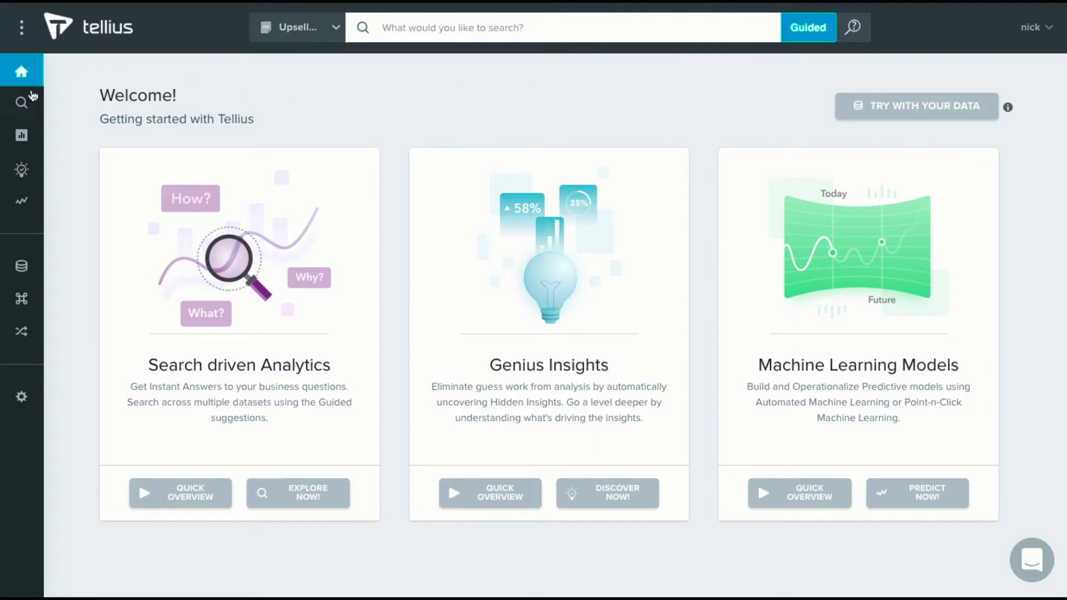
{"action": "left_click", "coordinate": [23, 300]}
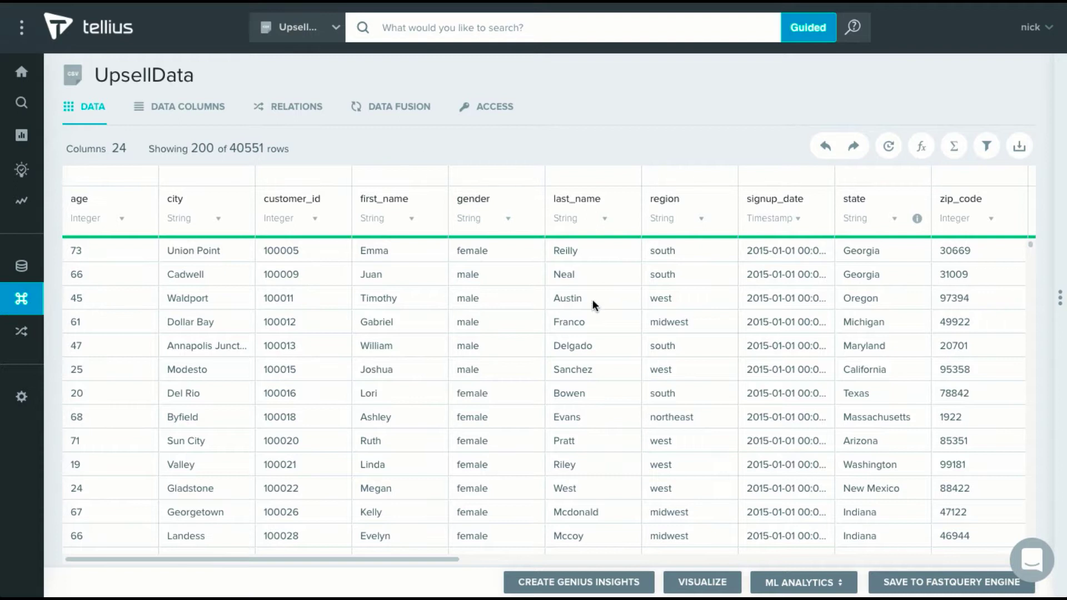
{"action": "scroll", "coordinate": [715, 351], "scroll_direction": "right", "scroll_amount": 1}
{"action": "scroll", "coordinate": [715, 349], "scroll_direction": "right", "scroll_amount": 5}
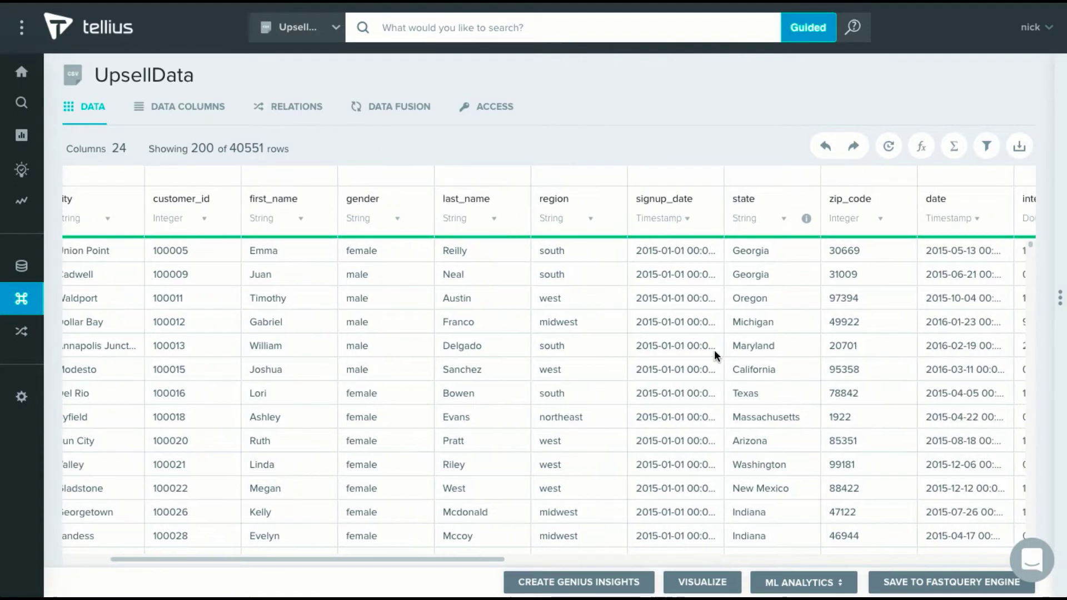
{"action": "scroll", "coordinate": [715, 349], "scroll_direction": "right", "scroll_amount": 6}
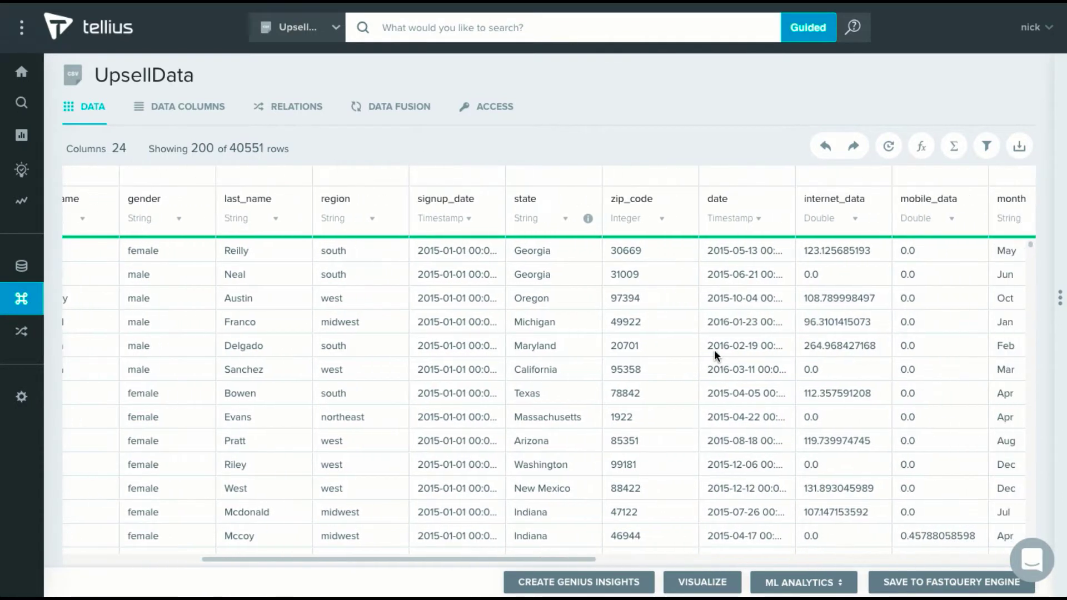
{"action": "scroll", "coordinate": [714, 349], "scroll_direction": "right", "scroll_amount": 2}
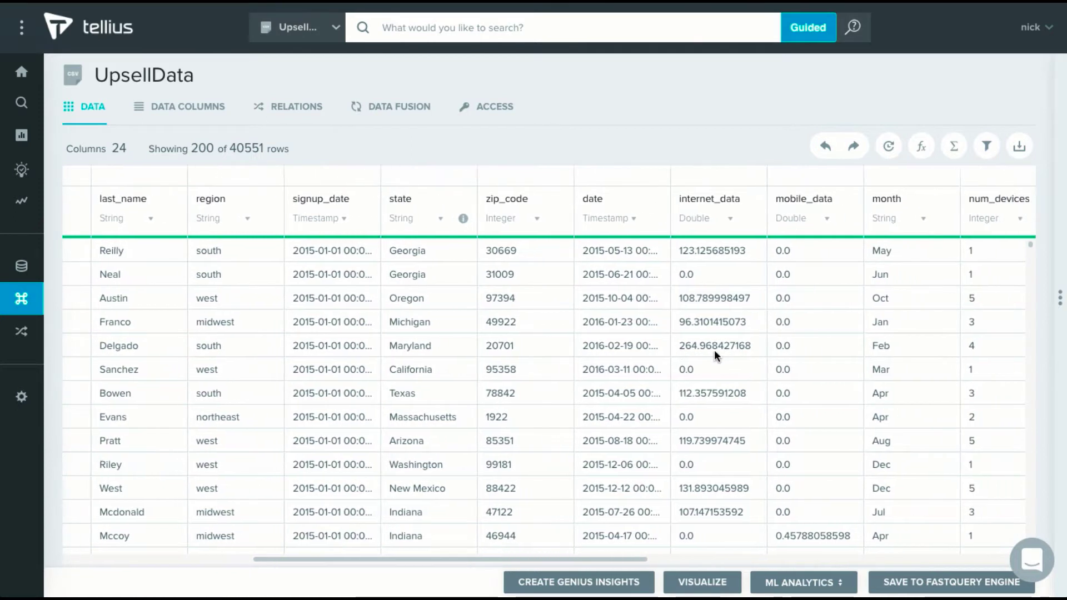
{"action": "scroll", "coordinate": [714, 349], "scroll_direction": "right", "scroll_amount": 4}
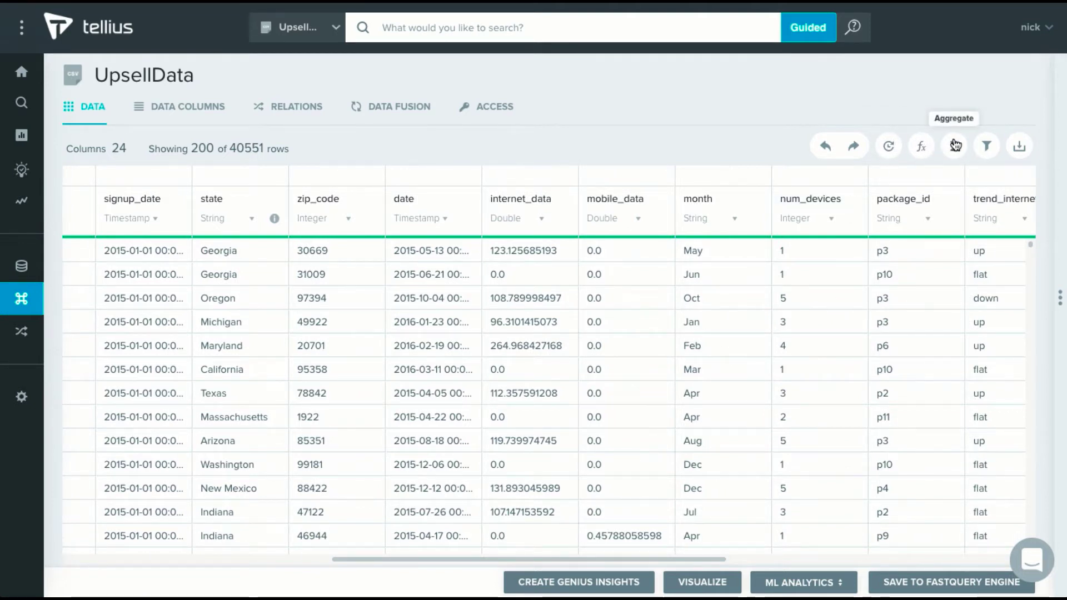
Examine the profile and statistics of the num_devices column, and view the dataset's list of column types and categories.
{"action": "mouse_move", "coordinate": [850, 216]}
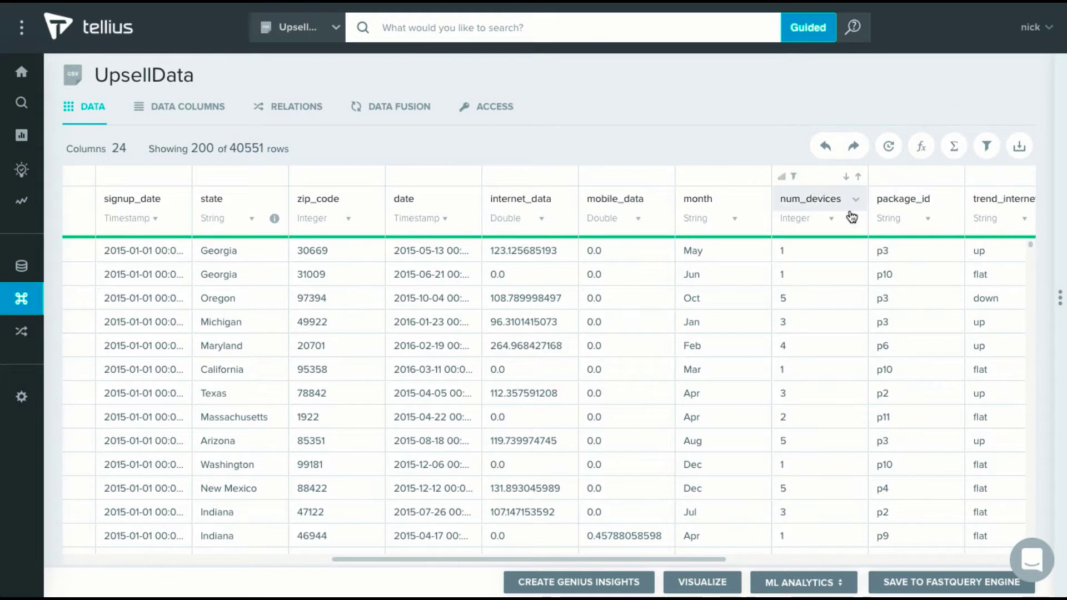
{"action": "left_click", "coordinate": [782, 177]}
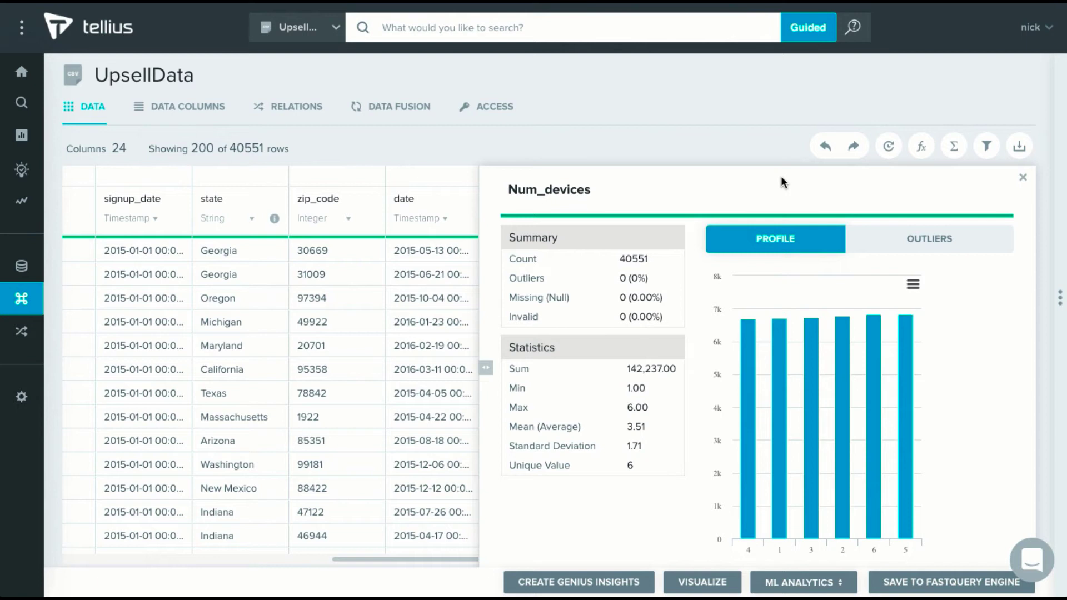
{"action": "left_click", "coordinate": [1023, 177]}
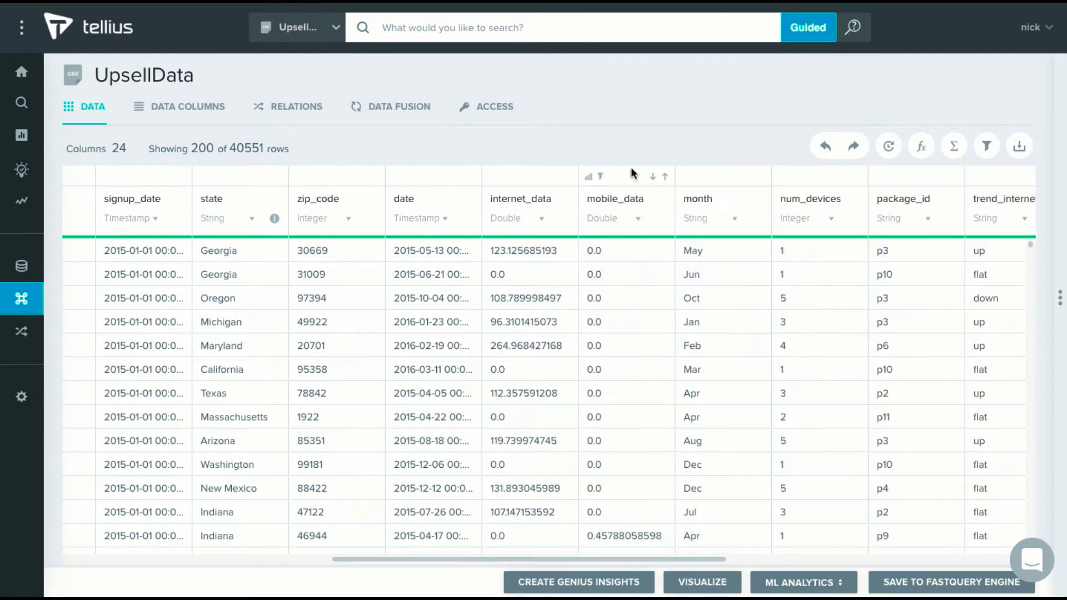
{"action": "left_click", "coordinate": [176, 118]}
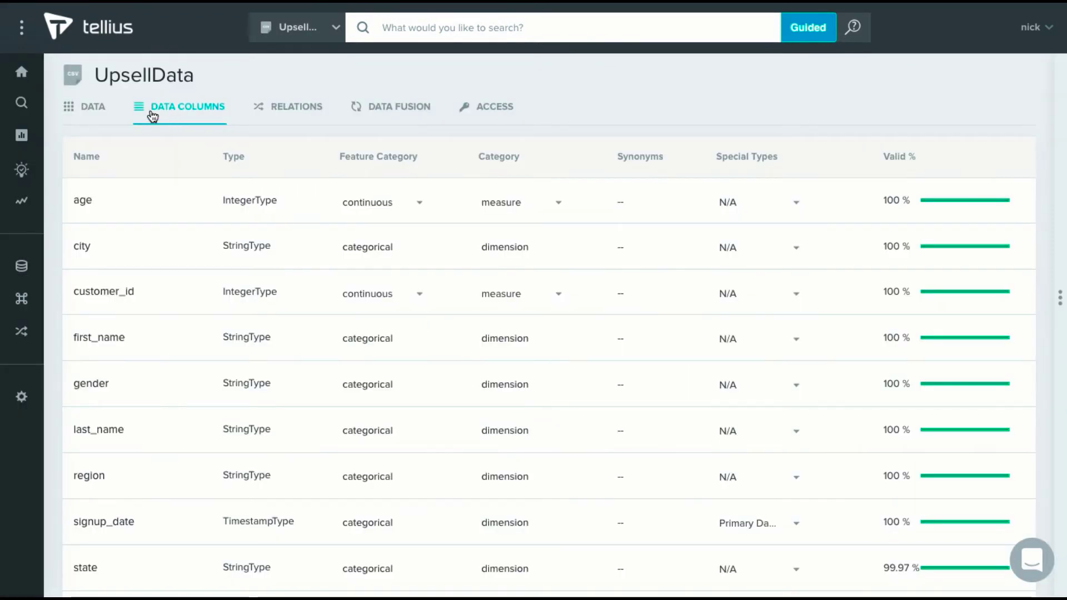
Run the search query "show avg internet_data" on the Upsell dataset.
{"action": "left_click", "coordinate": [21, 104]}
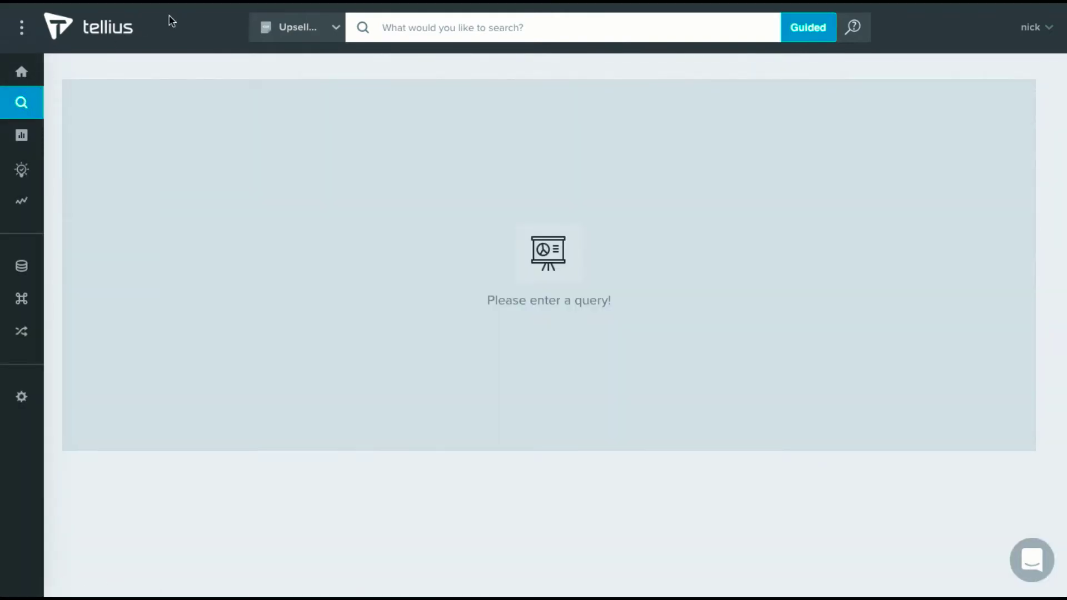
{"action": "left_click", "coordinate": [442, 20]}
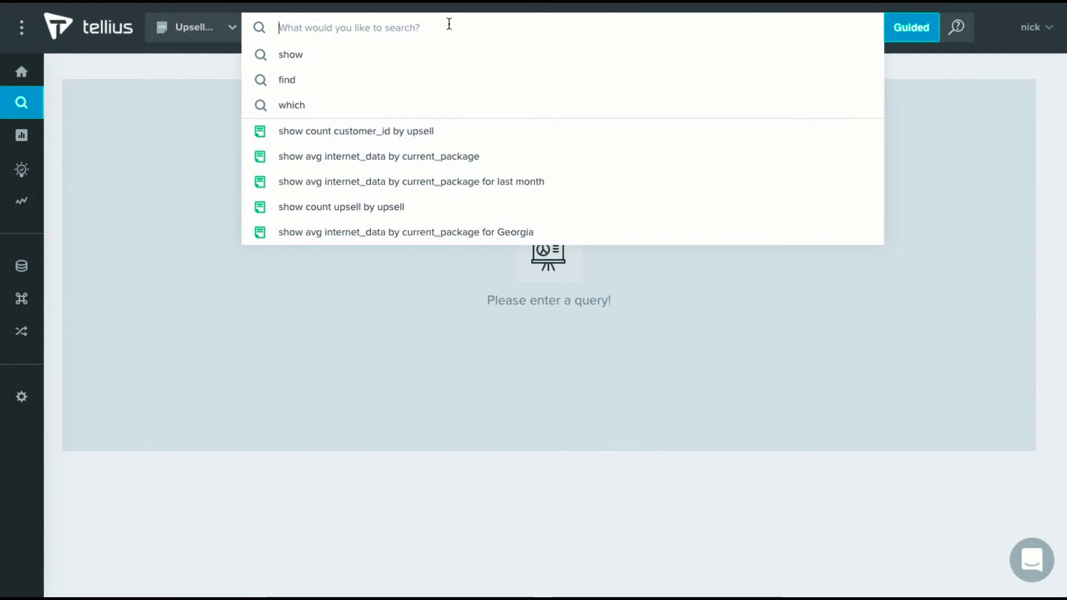
{"action": "type", "text": "show "}
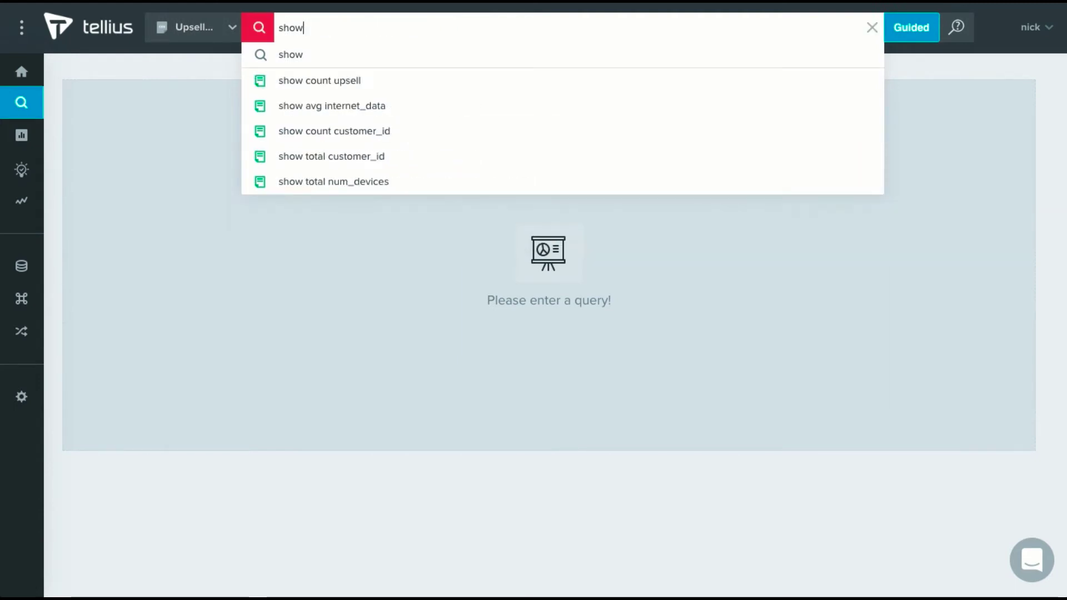
{"action": "type", "text": "avg"}
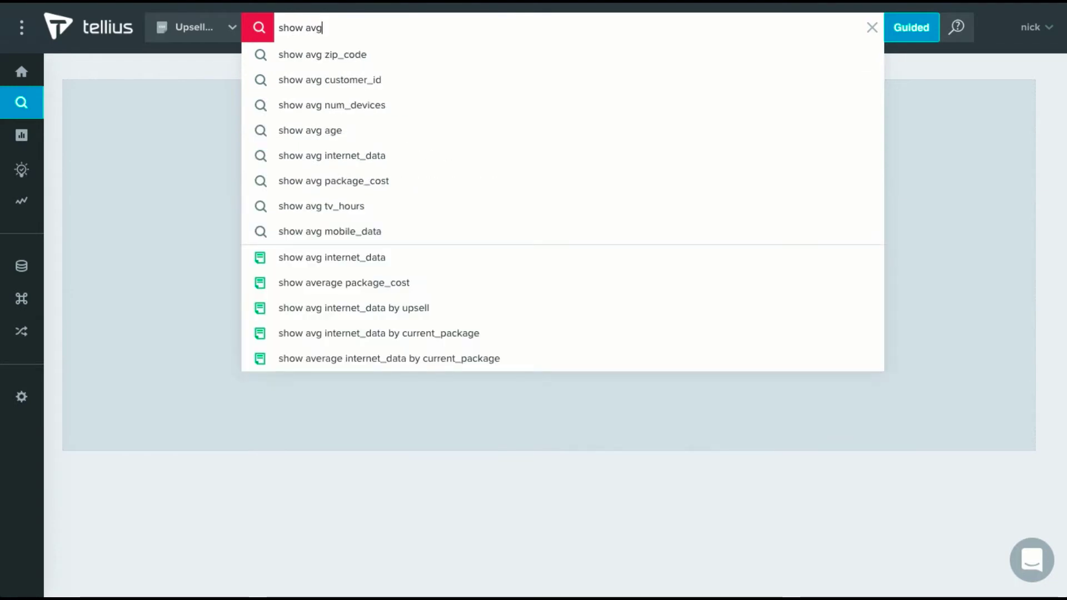
{"action": "type", "text": " intern"}
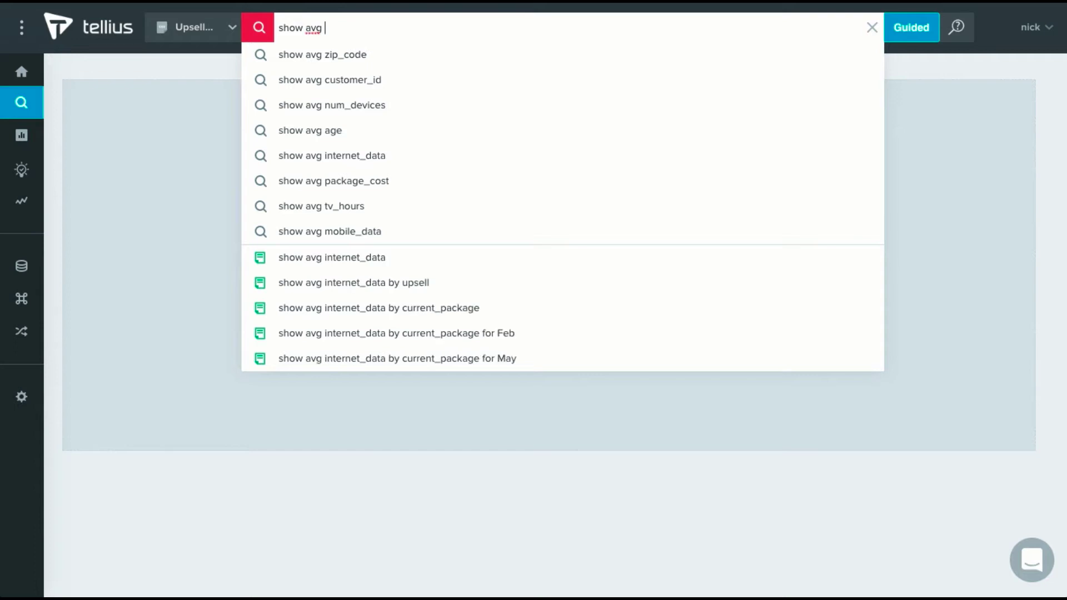
{"action": "type", "text": "et_data"}
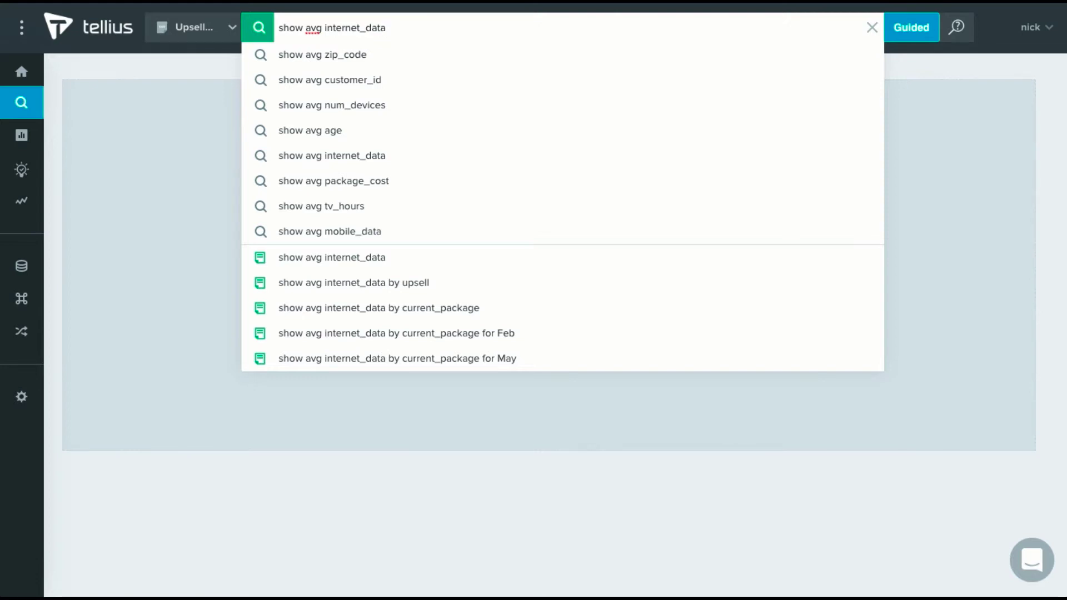
{"action": "key", "text": "Return"}
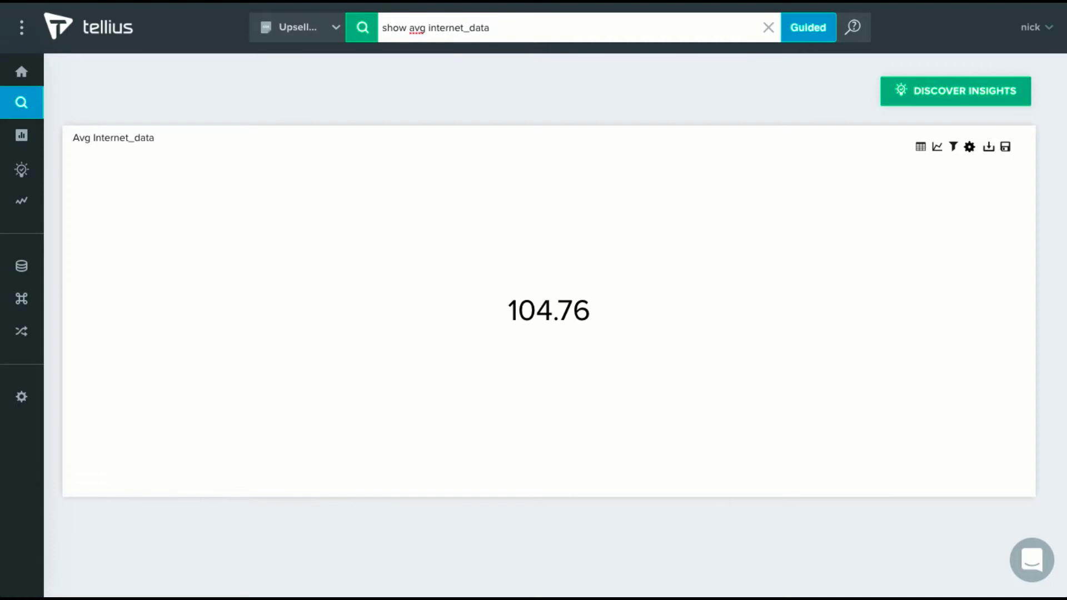
{"action": "left_click_drag", "start_coordinate": [506, 309], "coordinate": [586, 303]}
{"action": "left_click", "coordinate": [586, 303]}
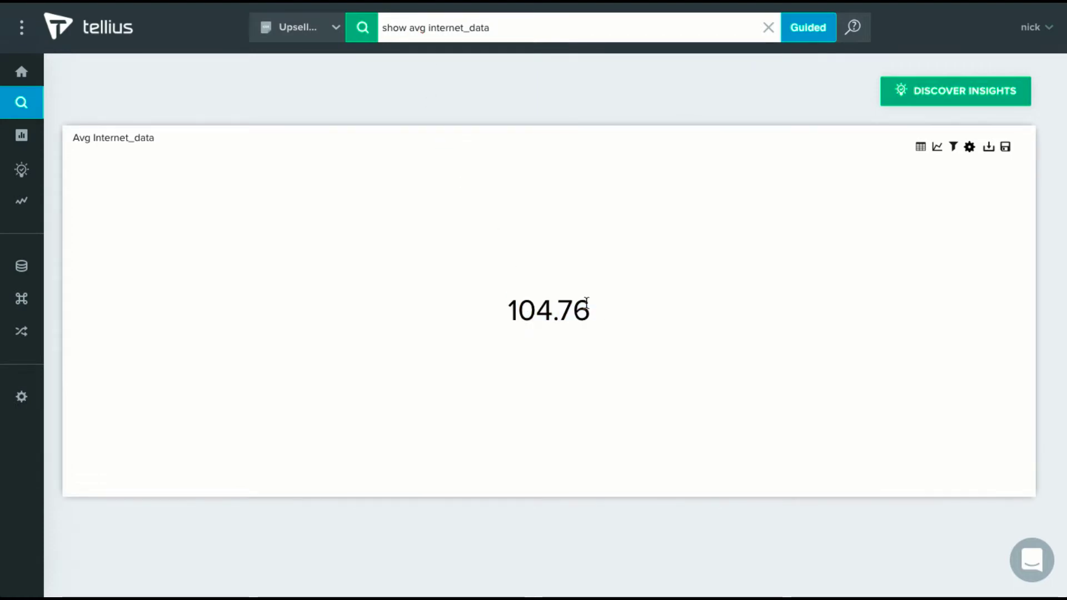
Extend the query to "show avg internet_data by current_package" and check the values of the internet and Quad Play bars.
{"action": "left_click", "coordinate": [554, 32]}
{"action": "type", "text": "by current"}
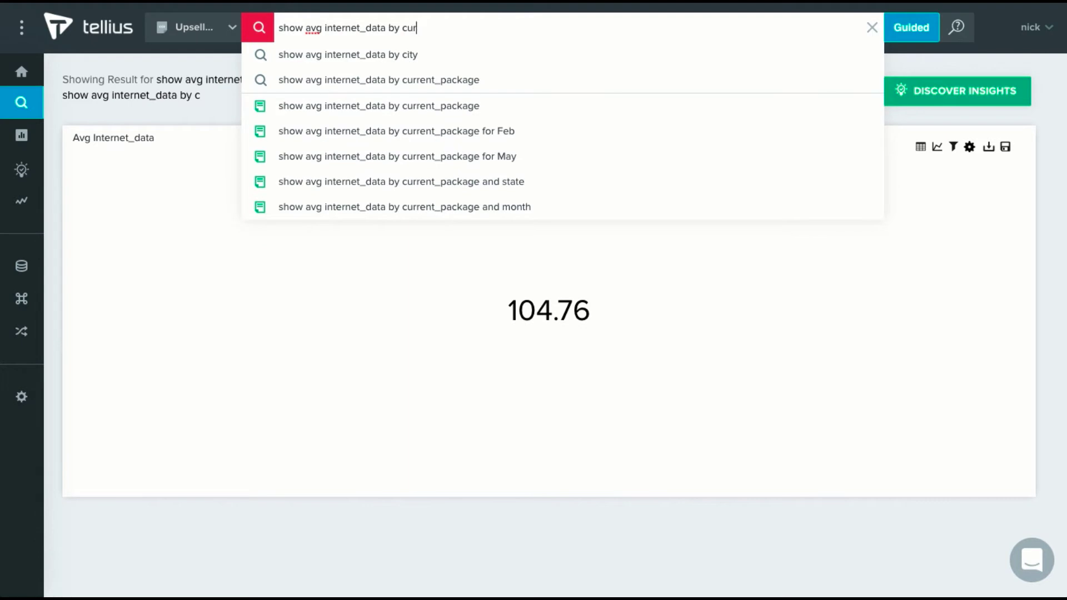
{"action": "type", "text": "_package"}
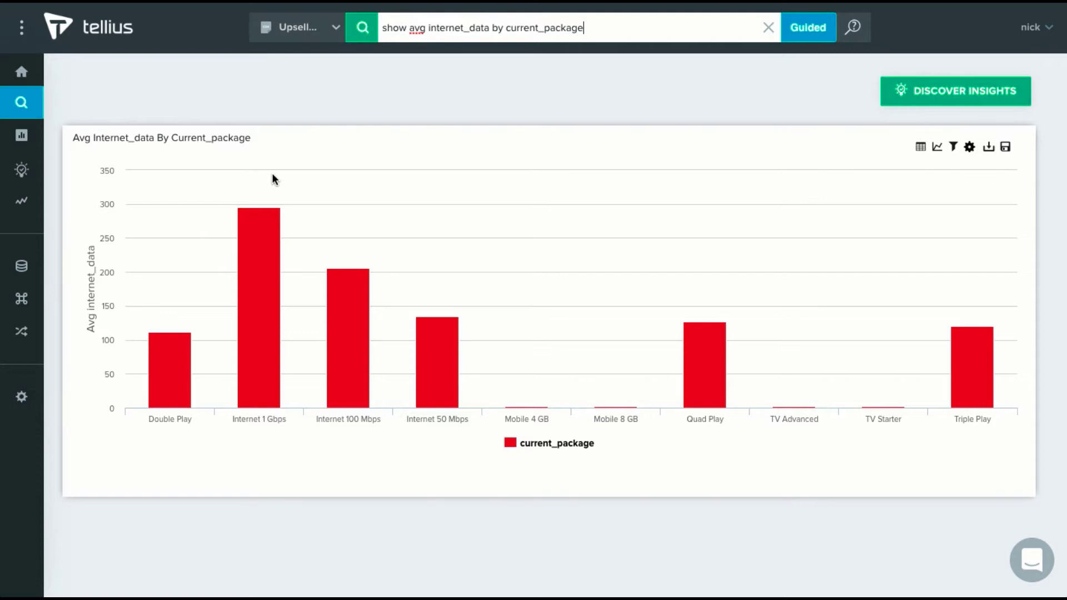
{"action": "mouse_move", "coordinate": [264, 226]}
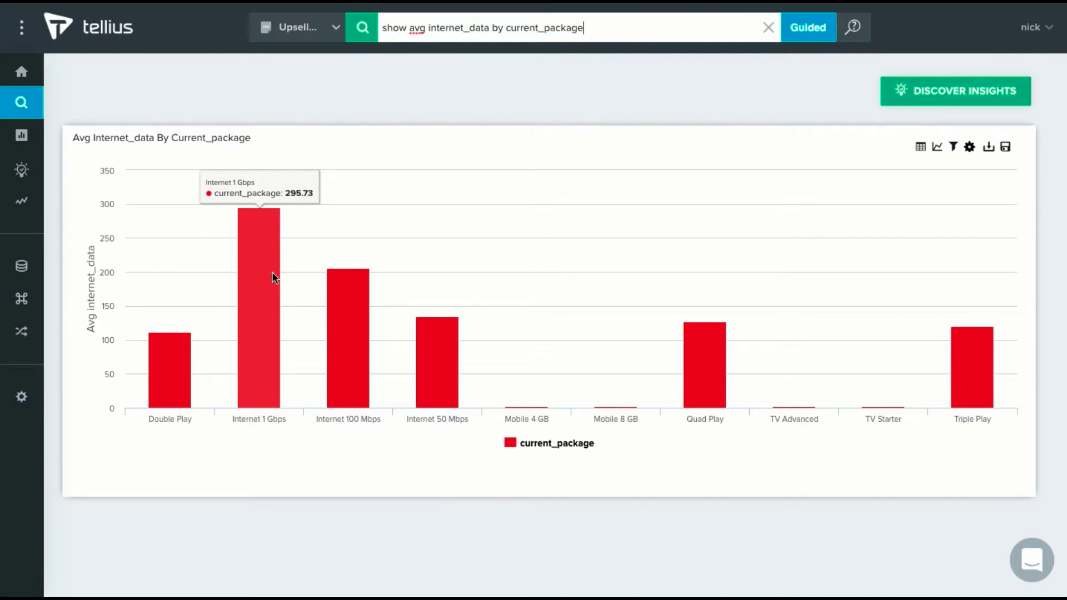
{"action": "mouse_move", "coordinate": [333, 300]}
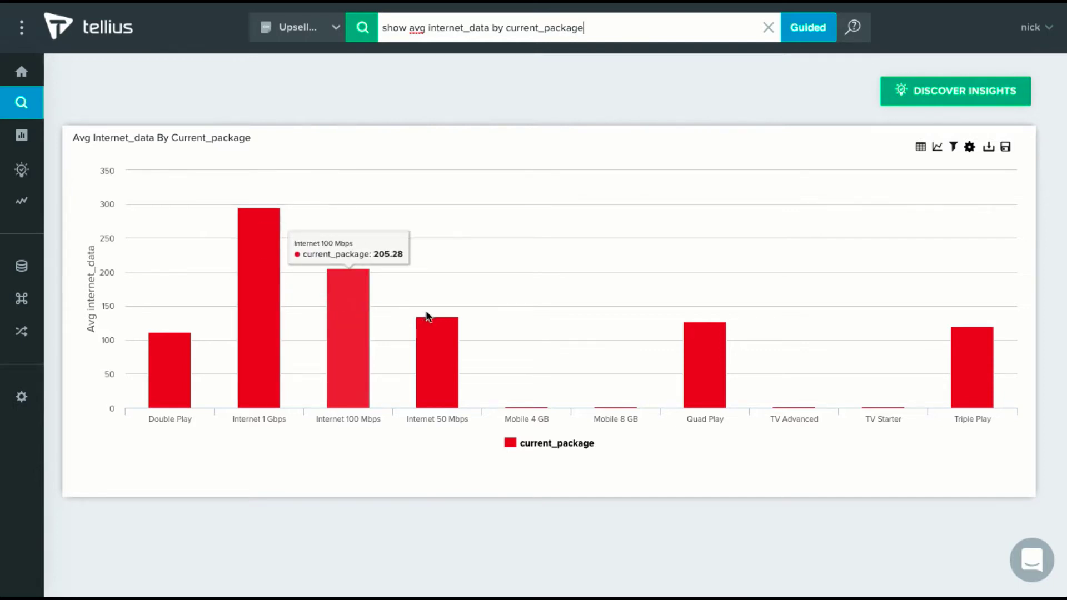
{"action": "mouse_move", "coordinate": [450, 333]}
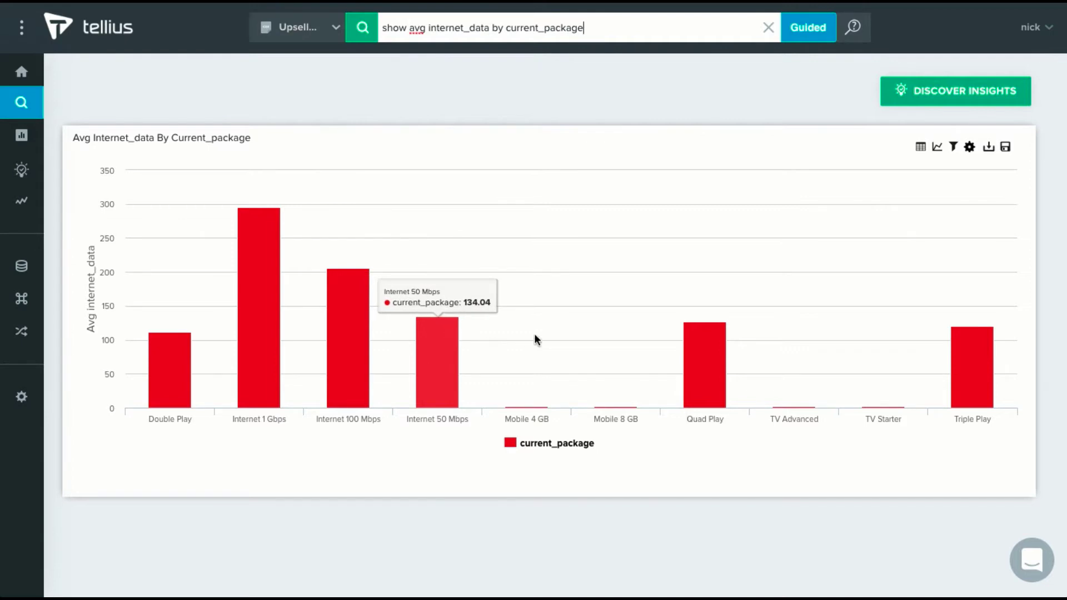
{"action": "mouse_move", "coordinate": [696, 342]}
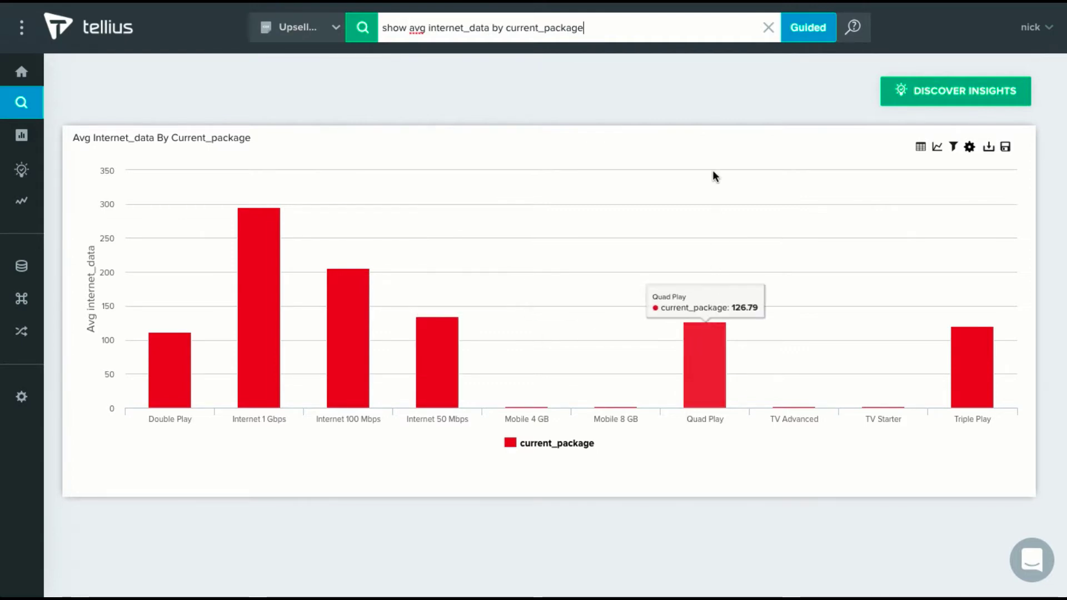
Narrow the query to "show avg internet_data by current_package for Georgia" and run it.
{"action": "left_click", "coordinate": [633, 28]}
{"action": "type", "text": "fo"}
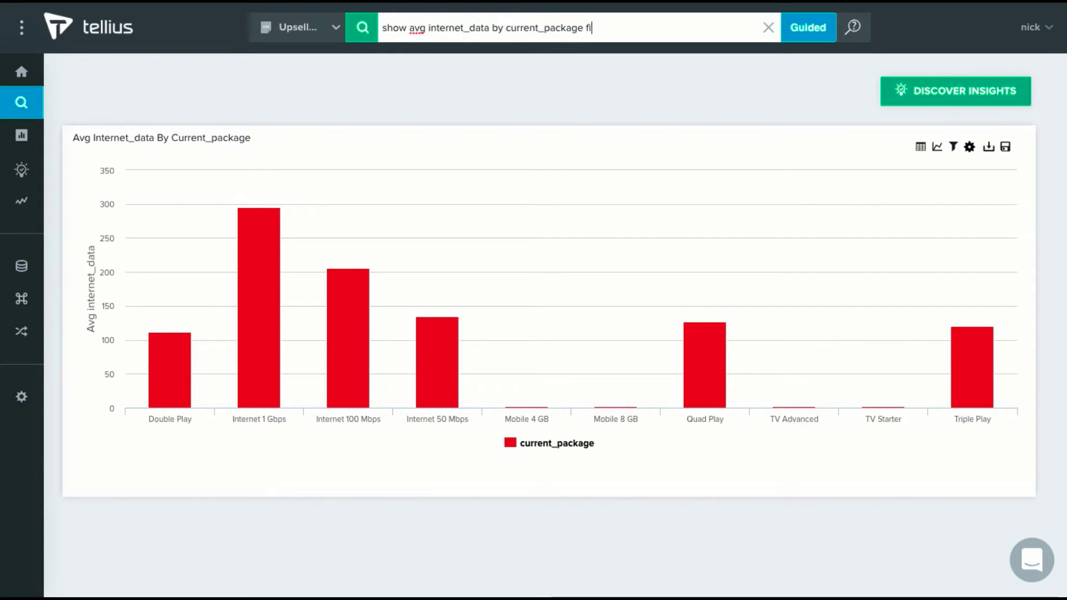
{"action": "type", "text": "r Georgia"}
{"action": "key", "text": "Return"}
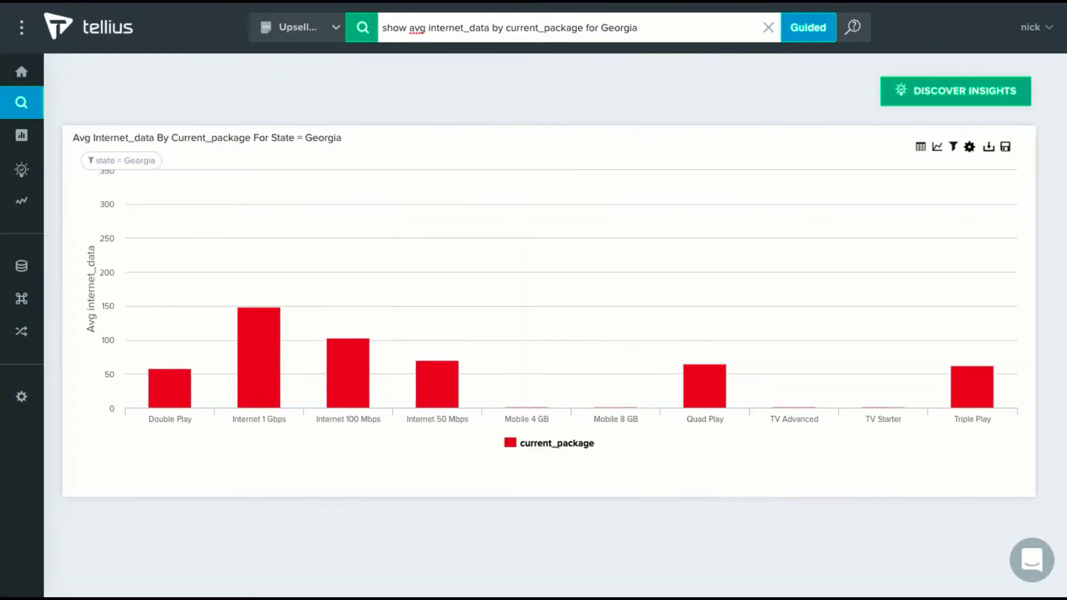
{"action": "left_click_drag", "start_coordinate": [345, 136], "coordinate": [267, 141]}
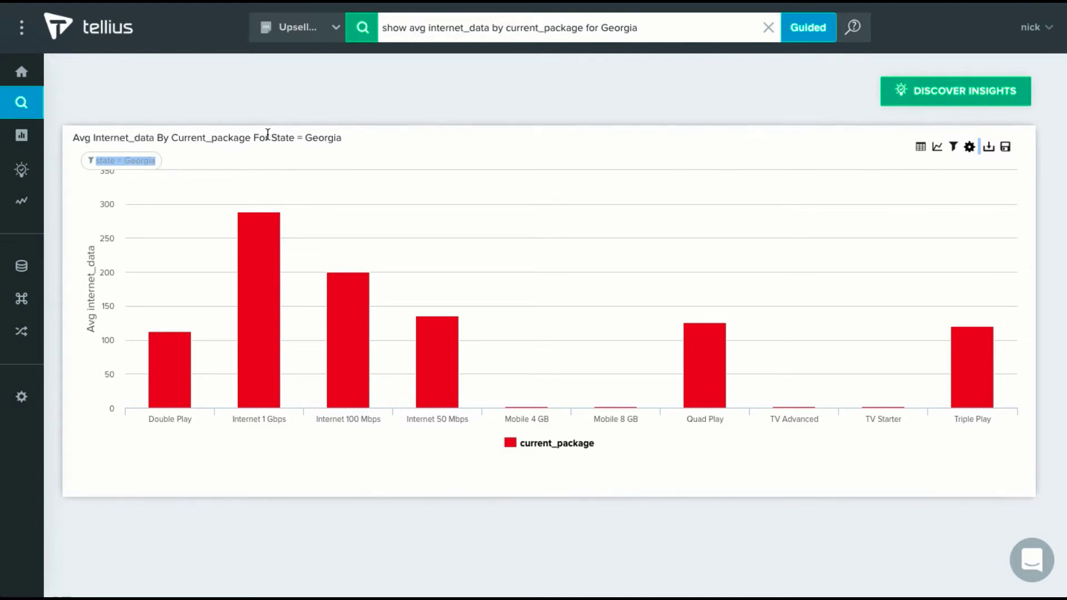
{"action": "left_click_drag", "start_coordinate": [252, 135], "coordinate": [341, 135]}
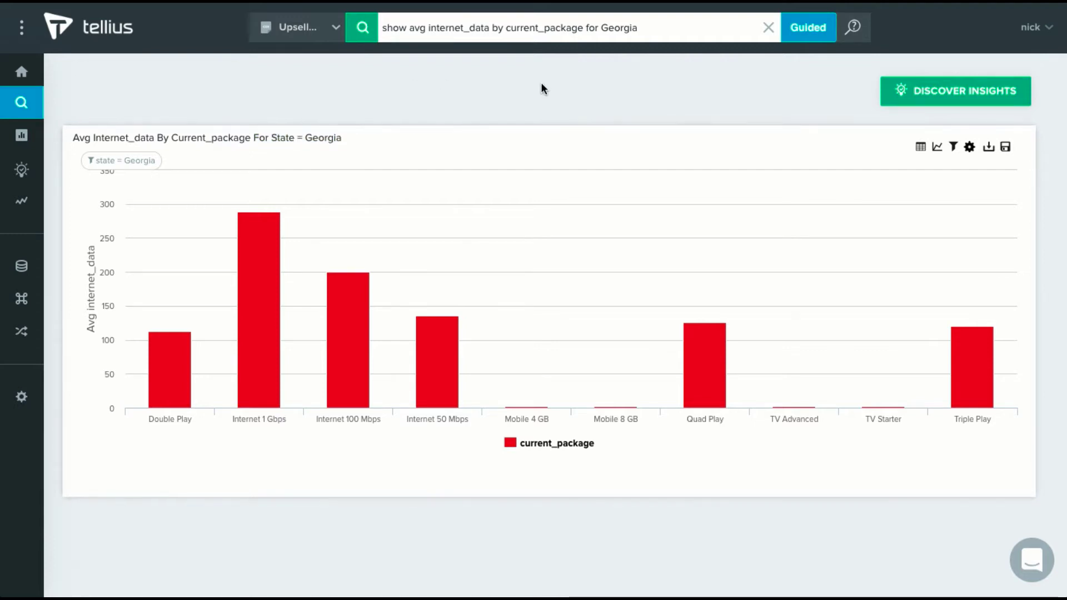
{"action": "left_click", "coordinate": [664, 30]}
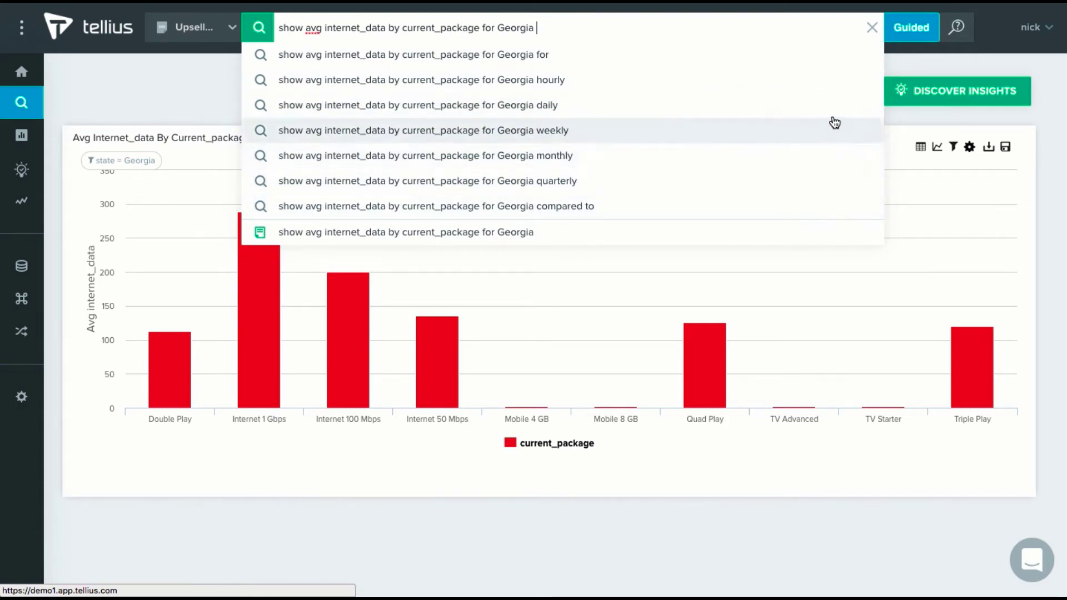
{"action": "left_click", "coordinate": [1047, 104]}
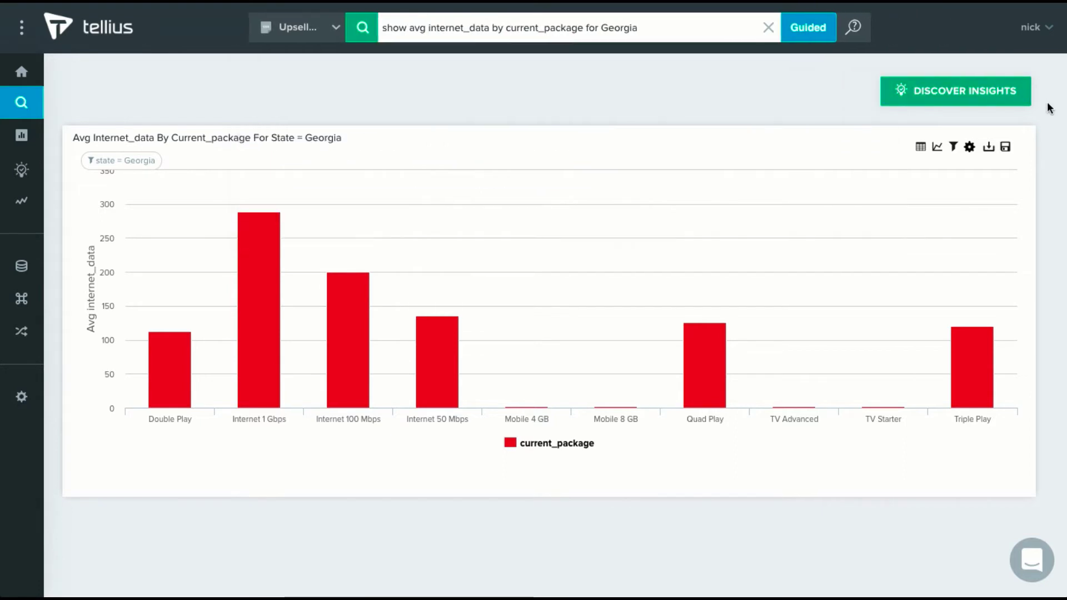
Preview the Georgia results as a table and as a basic pie chart, and return to the vertical bar chart.
{"action": "left_click", "coordinate": [920, 148]}
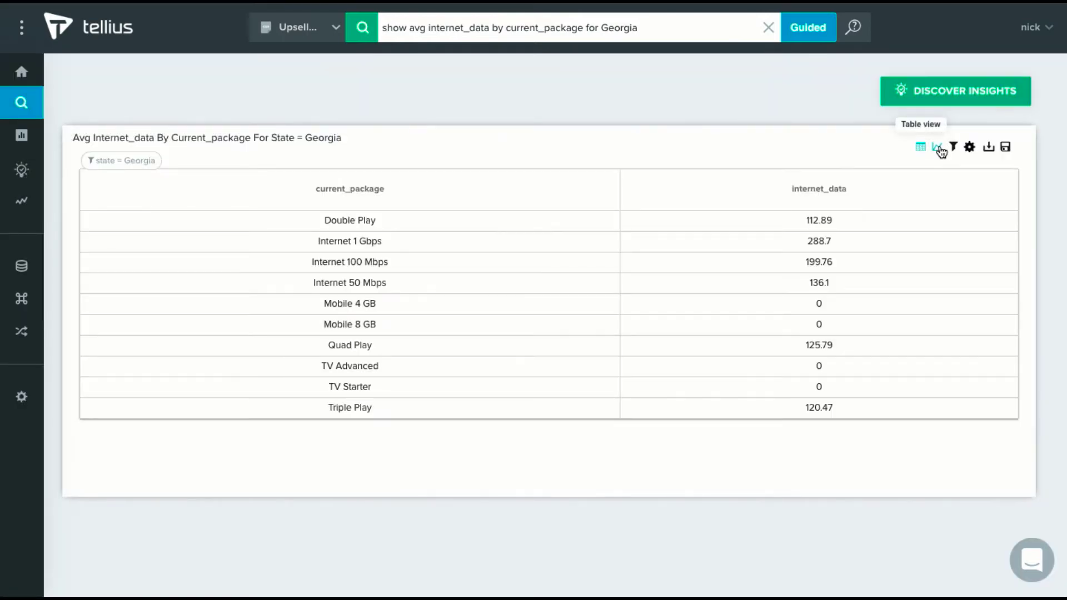
{"action": "left_click", "coordinate": [939, 149]}
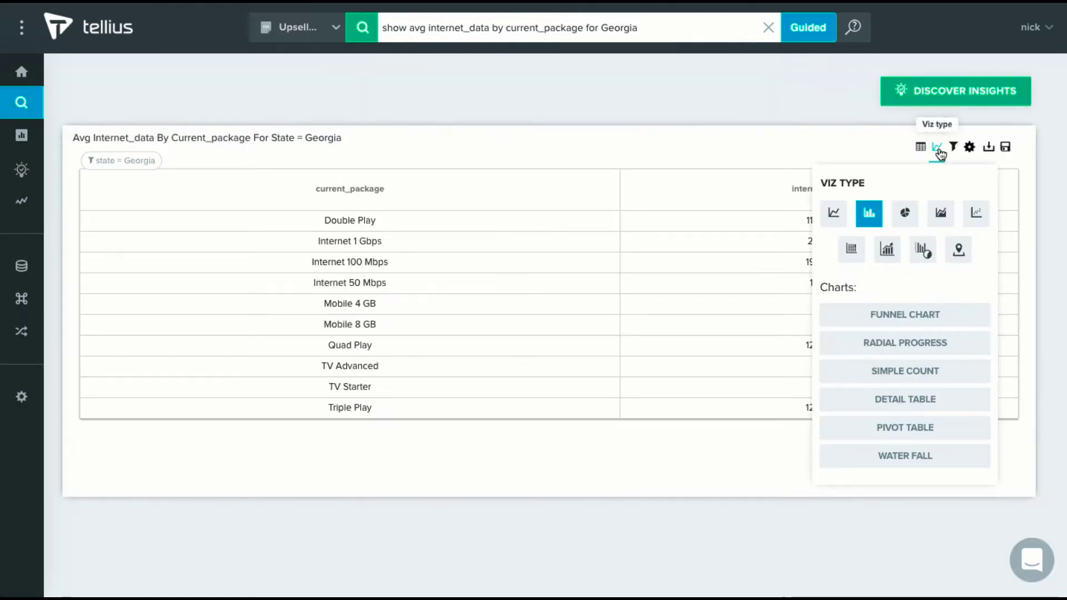
{"action": "left_click", "coordinate": [906, 215]}
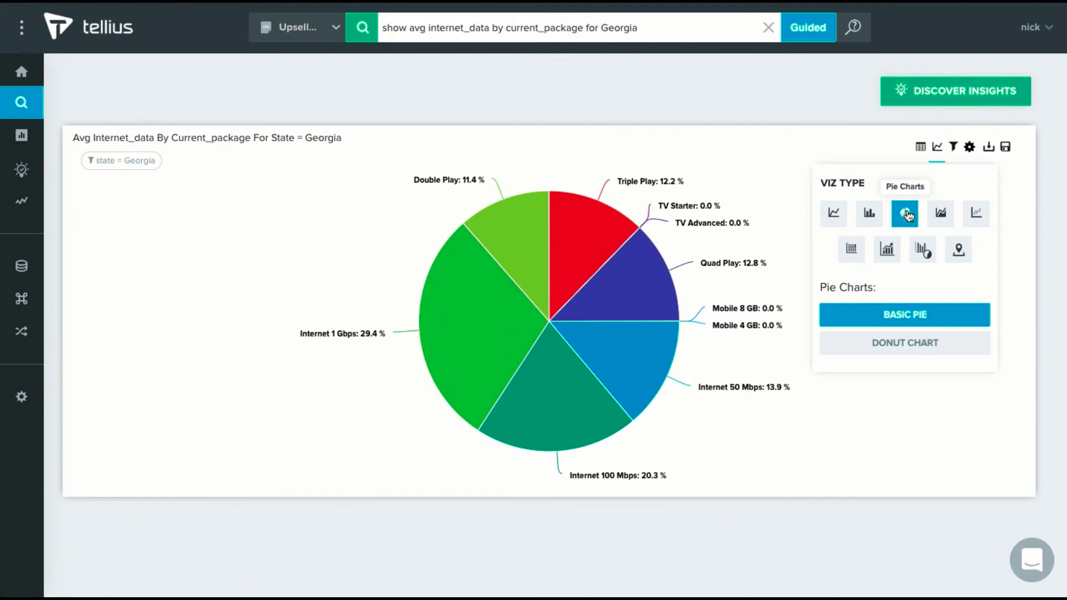
{"action": "left_click", "coordinate": [869, 214]}
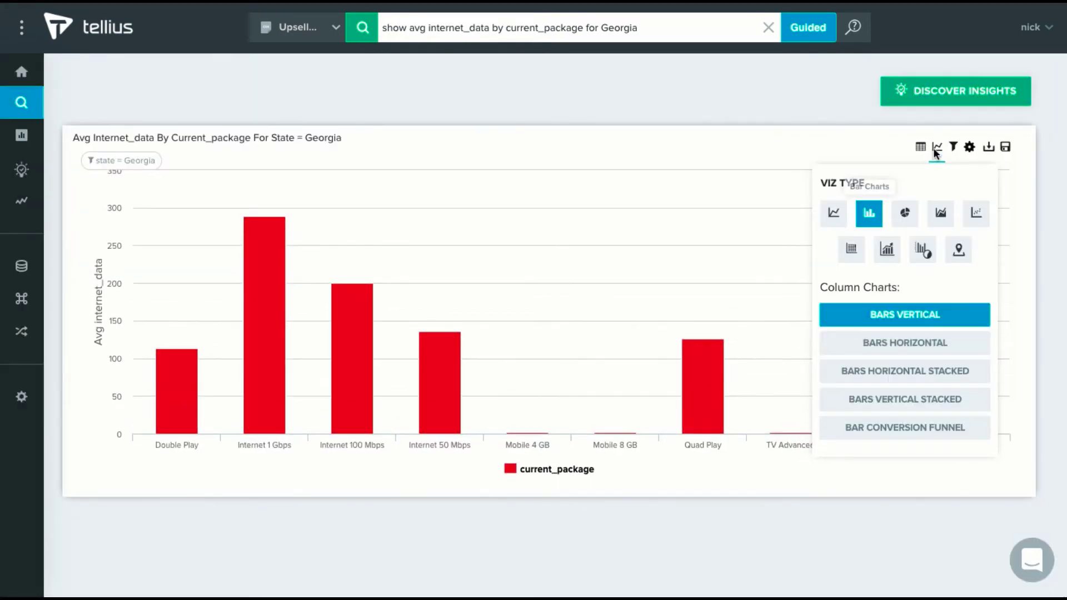
{"action": "left_click", "coordinate": [937, 150]}
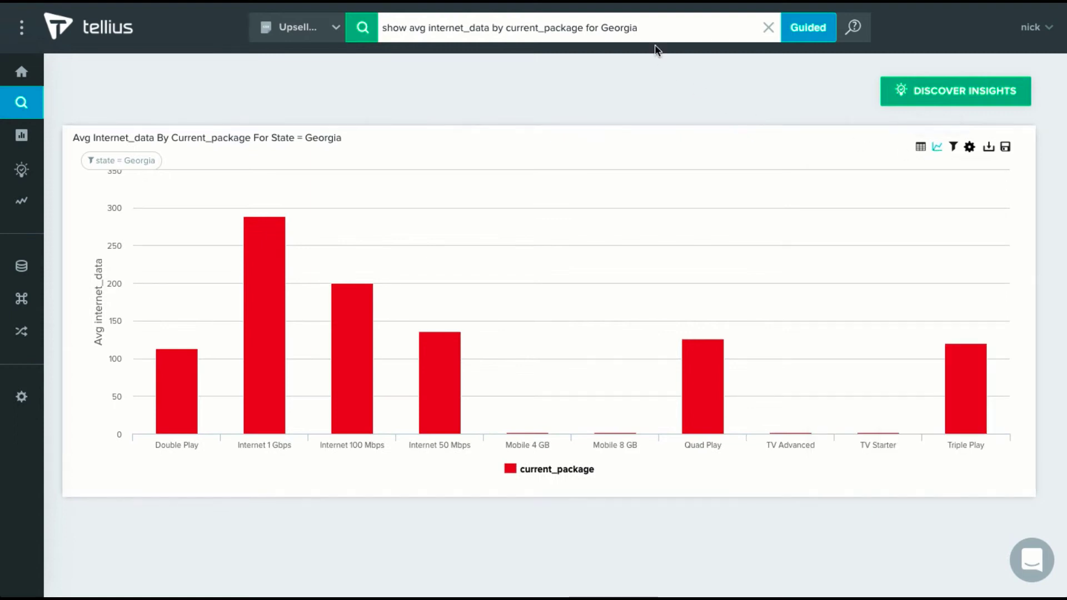
{"action": "left_click", "coordinate": [645, 27]}
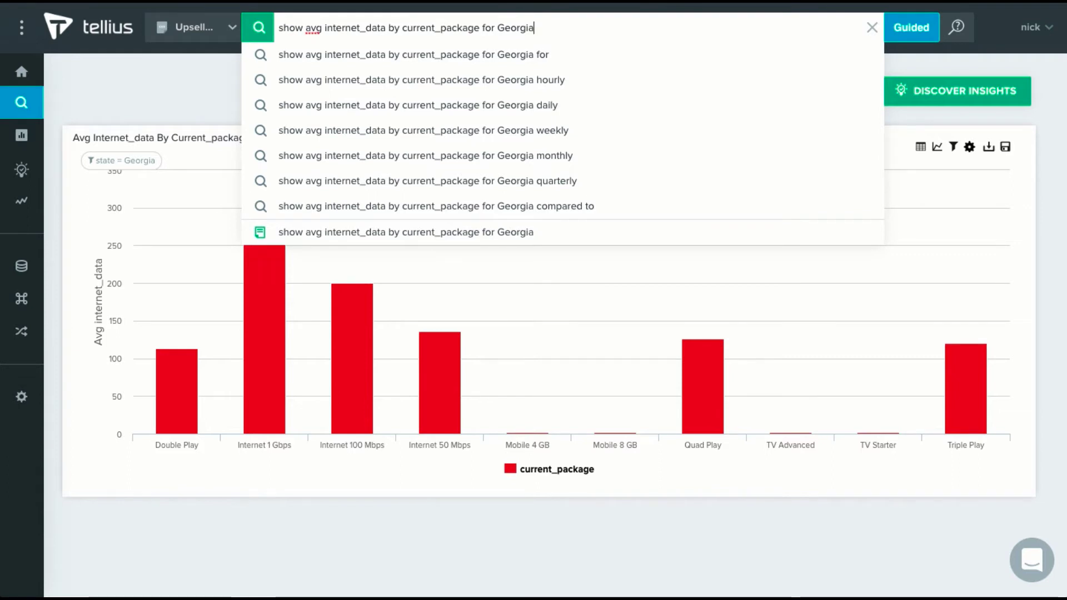
{"action": "type", "text": "compared to"}
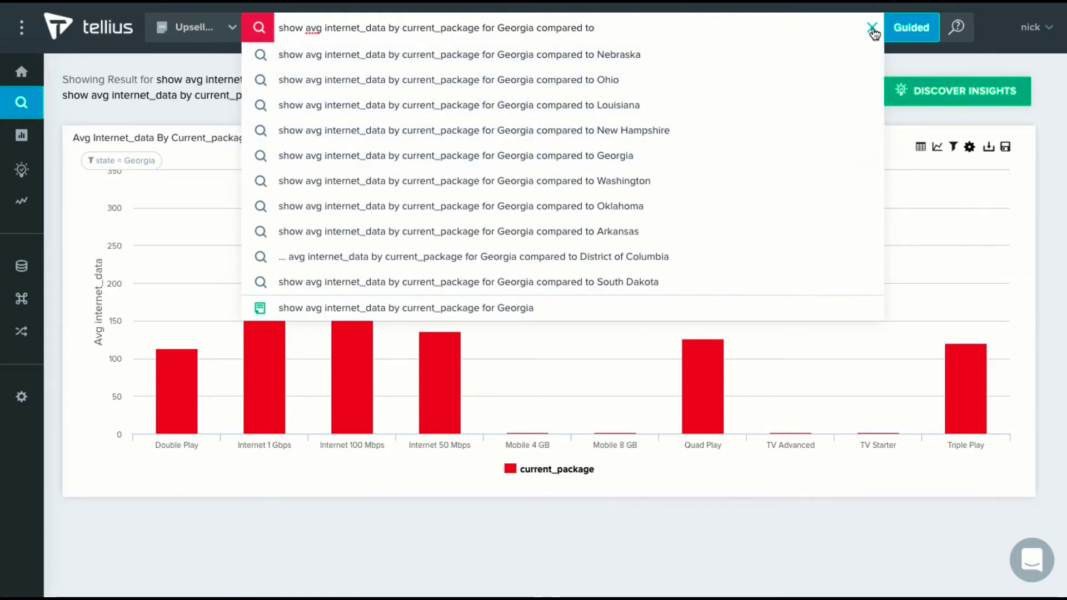
{"action": "left_click", "coordinate": [872, 28]}
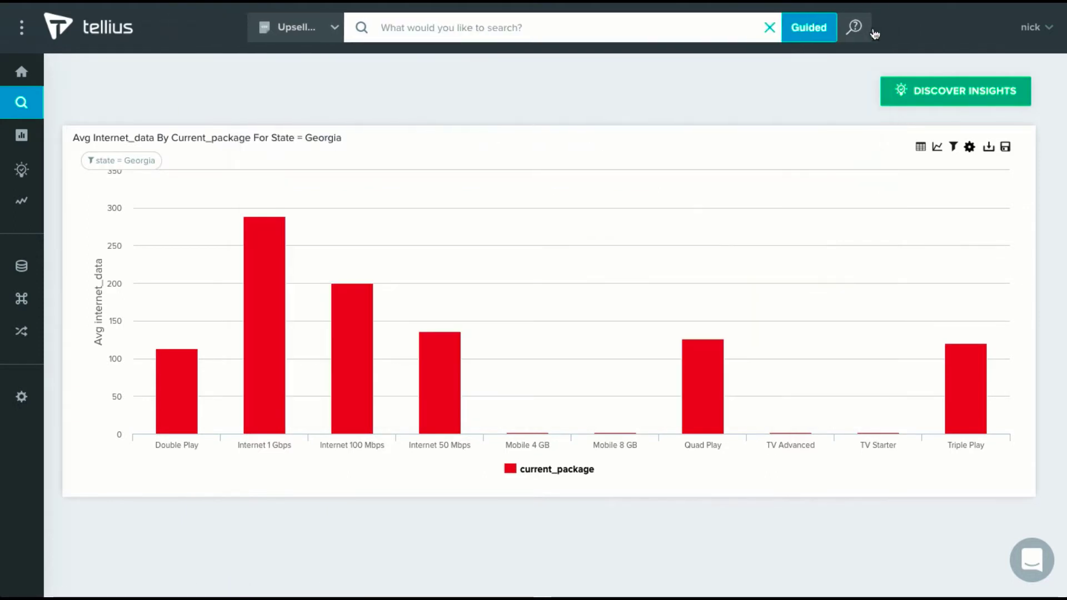
Run the search query "show count customer_id by upsell" and check the values of the Quad_Play and Sports bars.
{"action": "left_click", "coordinate": [570, 29]}
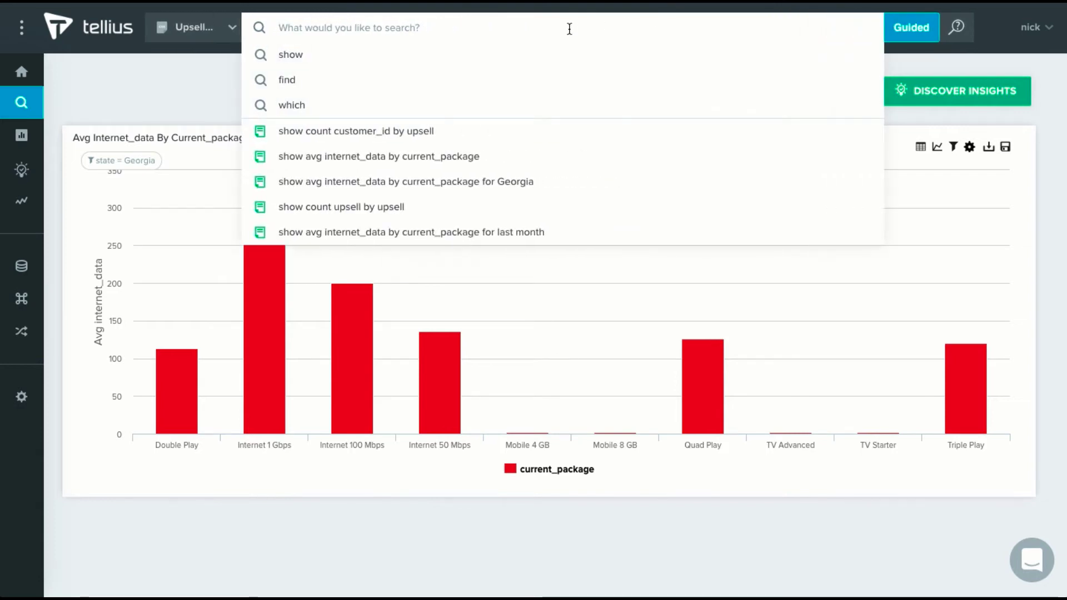
{"action": "type", "text": "show co"}
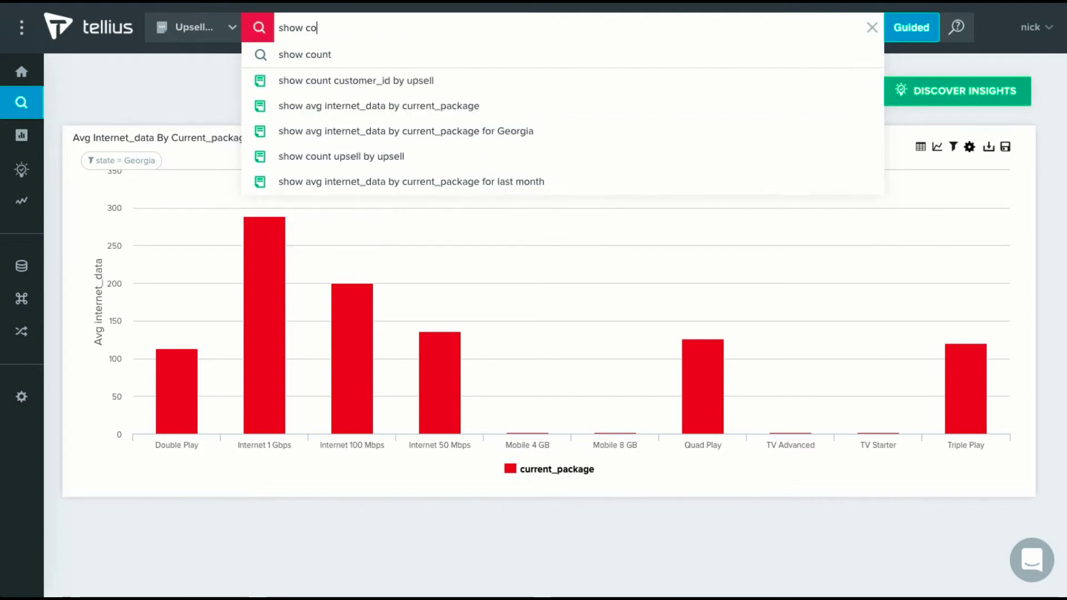
{"action": "type", "text": "unt customer"}
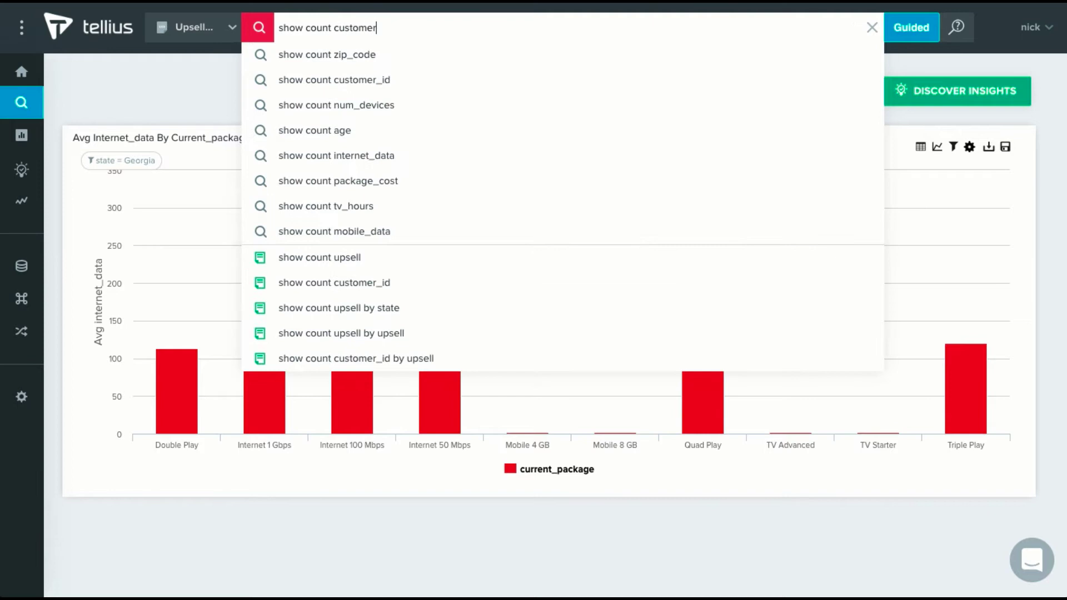
{"action": "type", "text": "_id by upsell"}
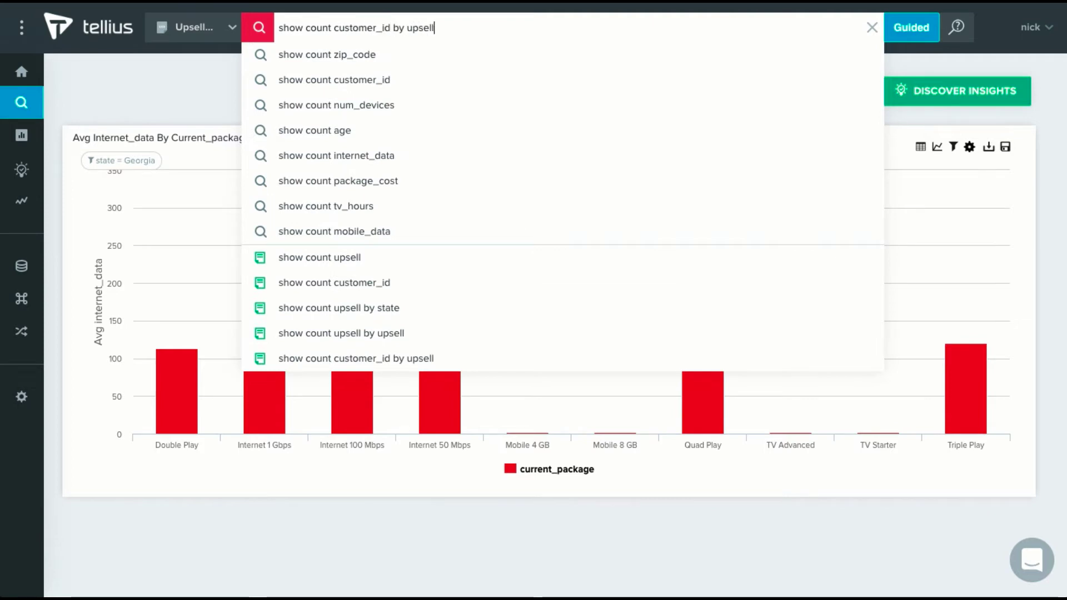
{"action": "key", "text": "Return"}
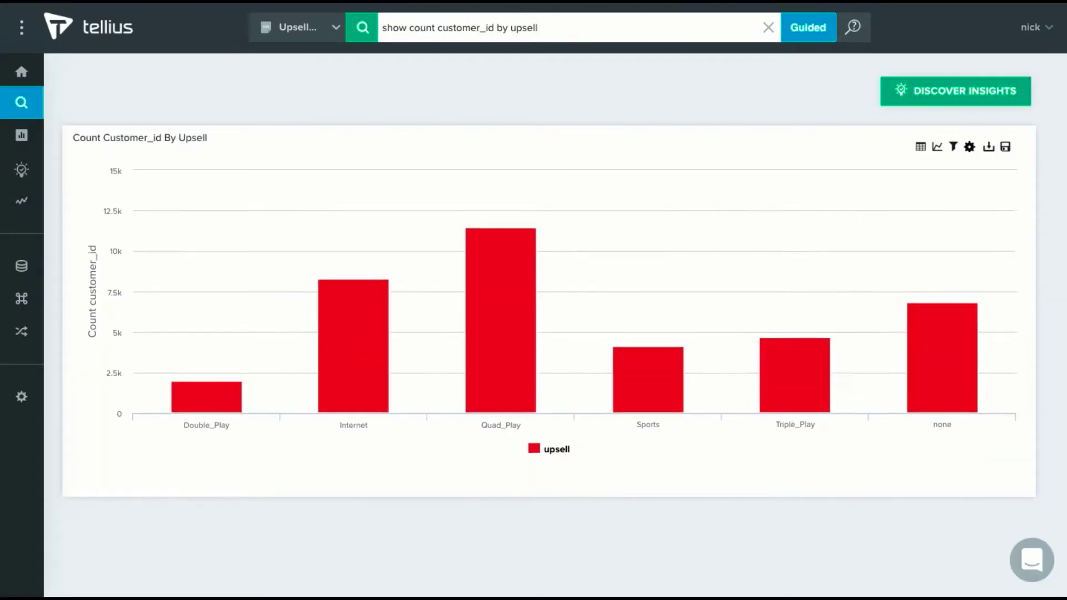
{"action": "mouse_move", "coordinate": [513, 253]}
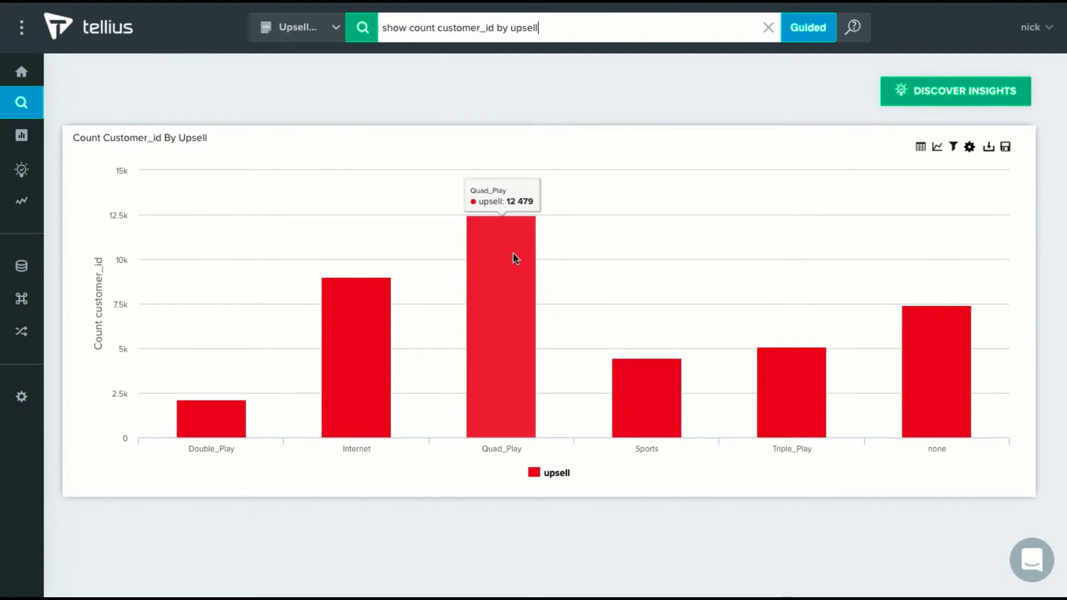
{"action": "mouse_move", "coordinate": [657, 387]}
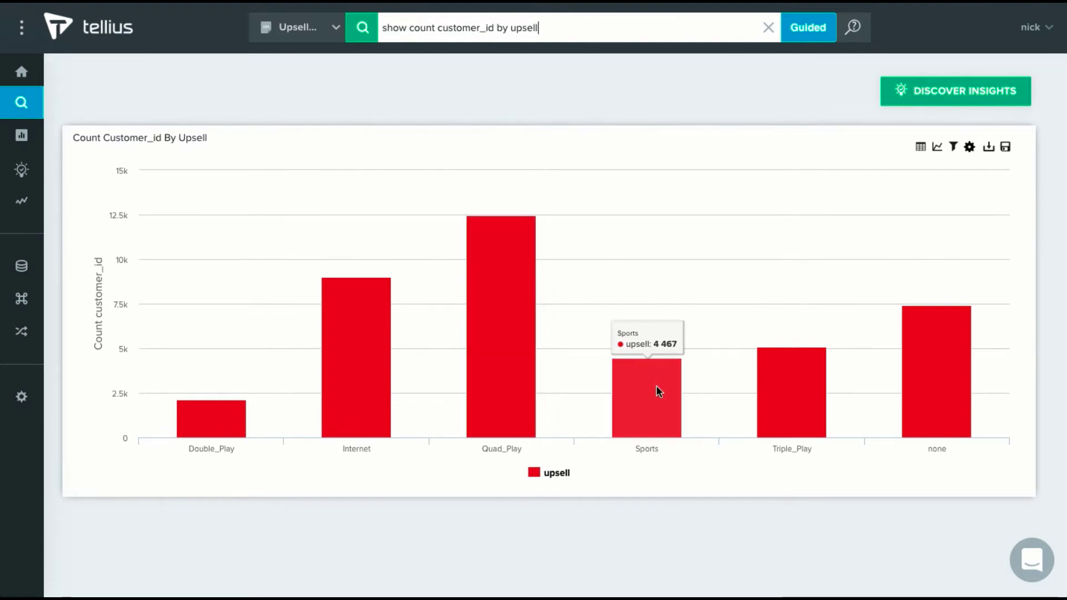
{"action": "mouse_move", "coordinate": [763, 373]}
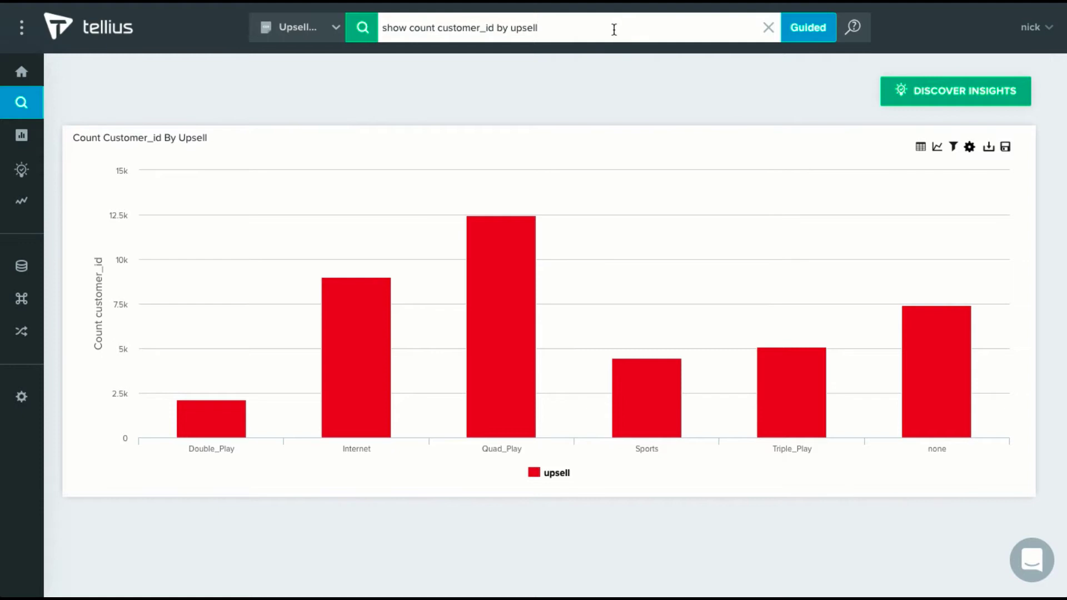
Discover insights for the customer count by upsell, open them and examine the first anomaly, customer_id by state.
{"action": "left_click", "coordinate": [932, 97]}
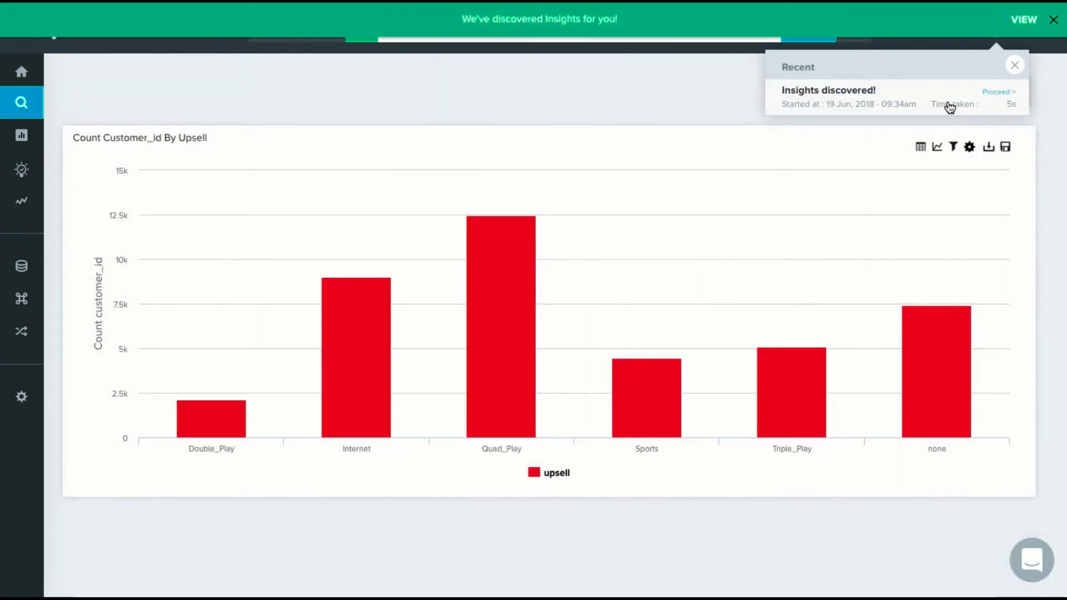
{"action": "left_click", "coordinate": [1022, 19]}
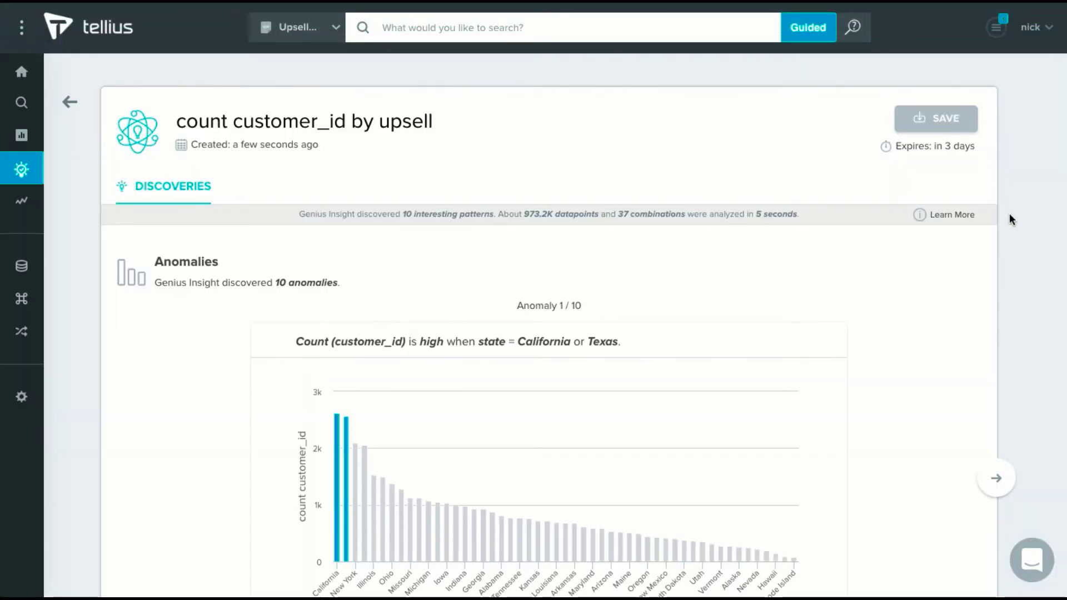
{"action": "scroll", "coordinate": [1009, 216], "scroll_direction": "down", "scroll_amount": 1}
{"action": "scroll", "coordinate": [1009, 219], "scroll_direction": "down", "scroll_amount": 1}
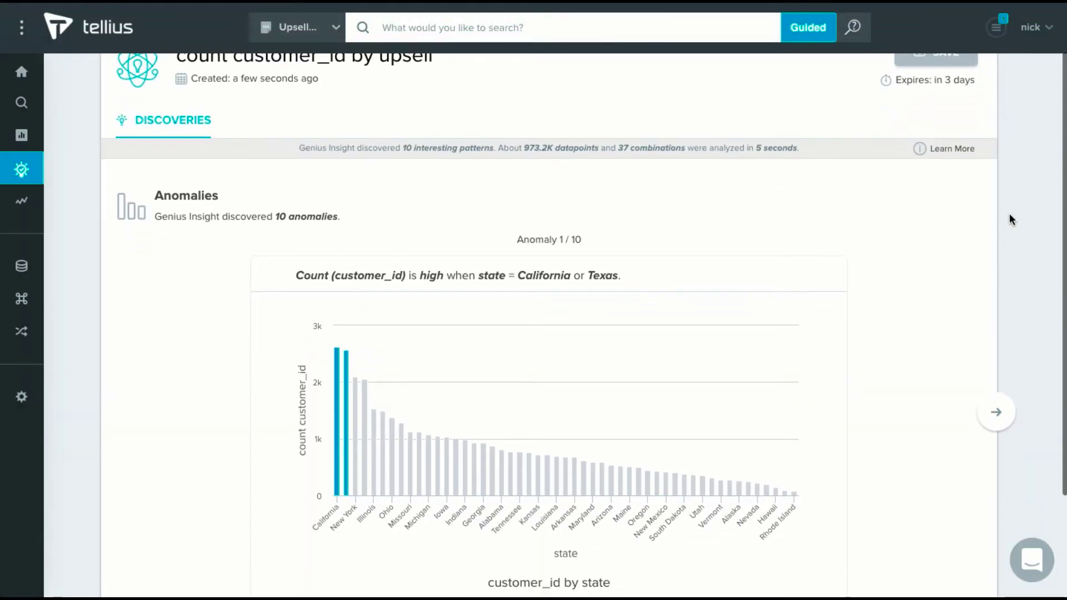
{"action": "scroll", "coordinate": [1009, 220], "scroll_direction": "down", "scroll_amount": 1}
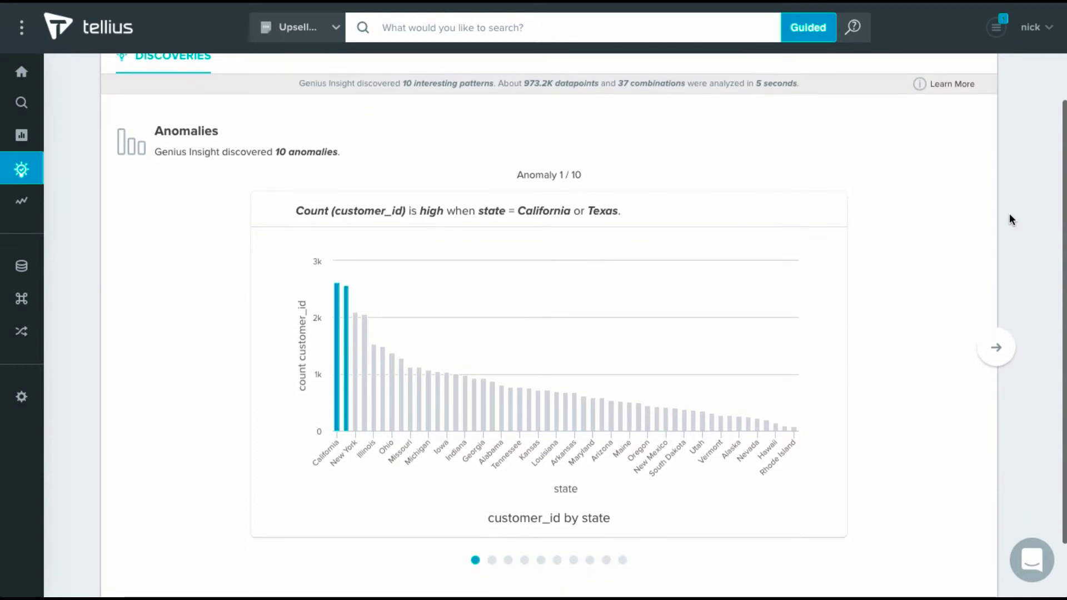
{"action": "mouse_move", "coordinate": [339, 295]}
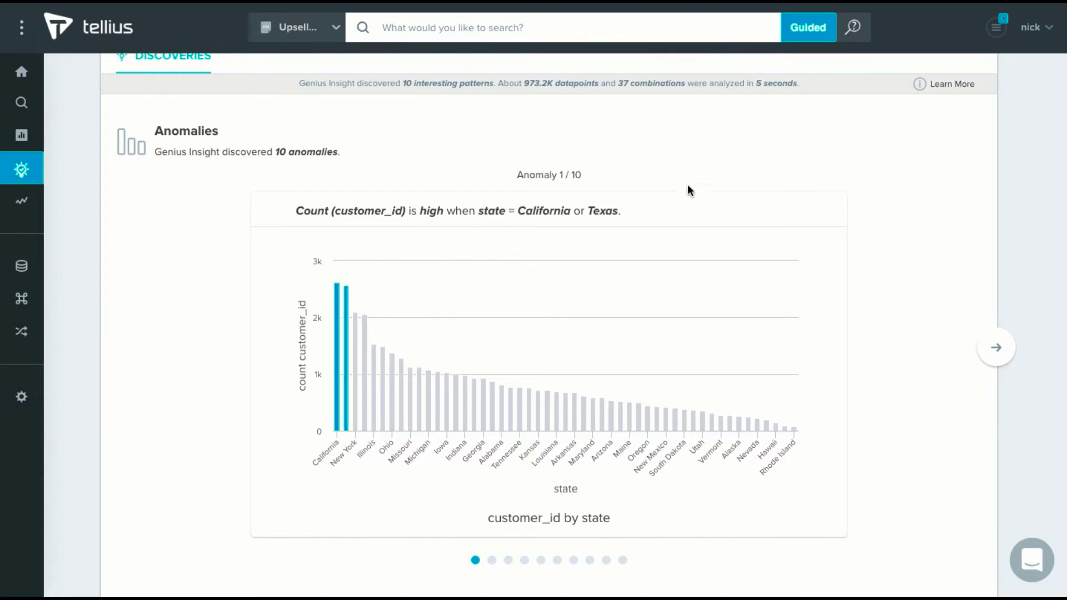
Examine anomalies 2 to 5 of the insight, covering package_cost, current_package, package_id and upsell, and check the Correlations section.
{"action": "left_click", "coordinate": [997, 349]}
{"action": "scroll", "coordinate": [953, 267], "scroll_direction": "down", "scroll_amount": 1}
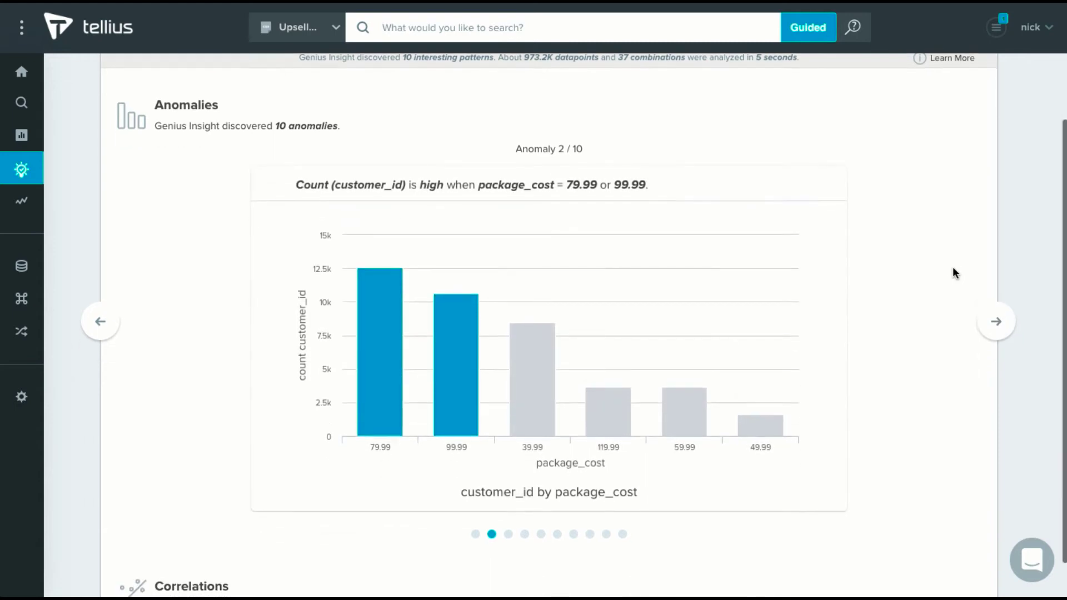
{"action": "mouse_move", "coordinate": [395, 285]}
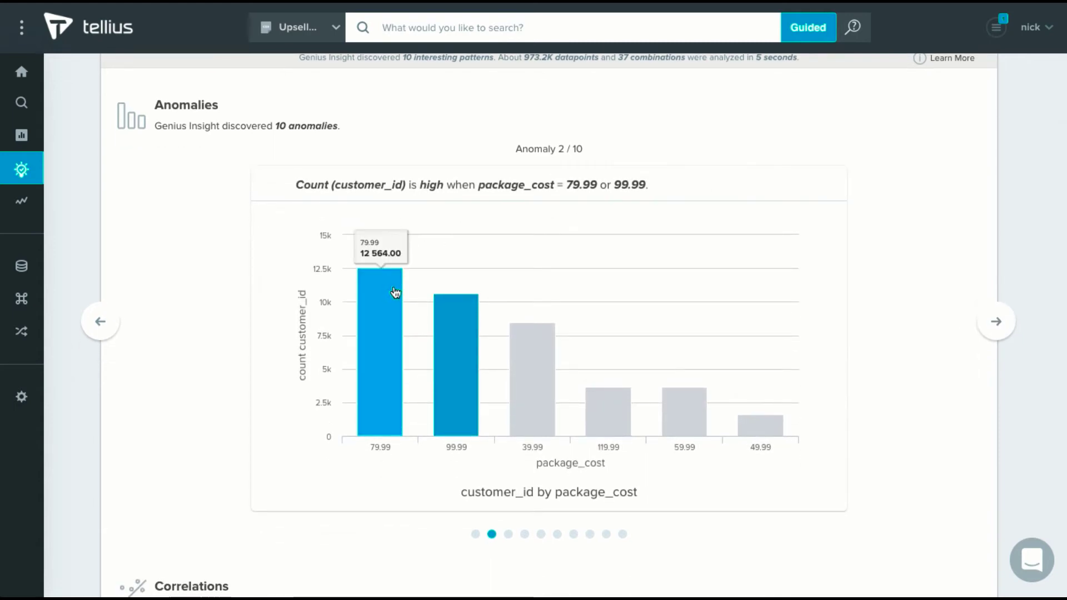
{"action": "mouse_move", "coordinate": [457, 302]}
{"action": "scroll", "coordinate": [937, 201], "scroll_direction": "down", "scroll_amount": 1}
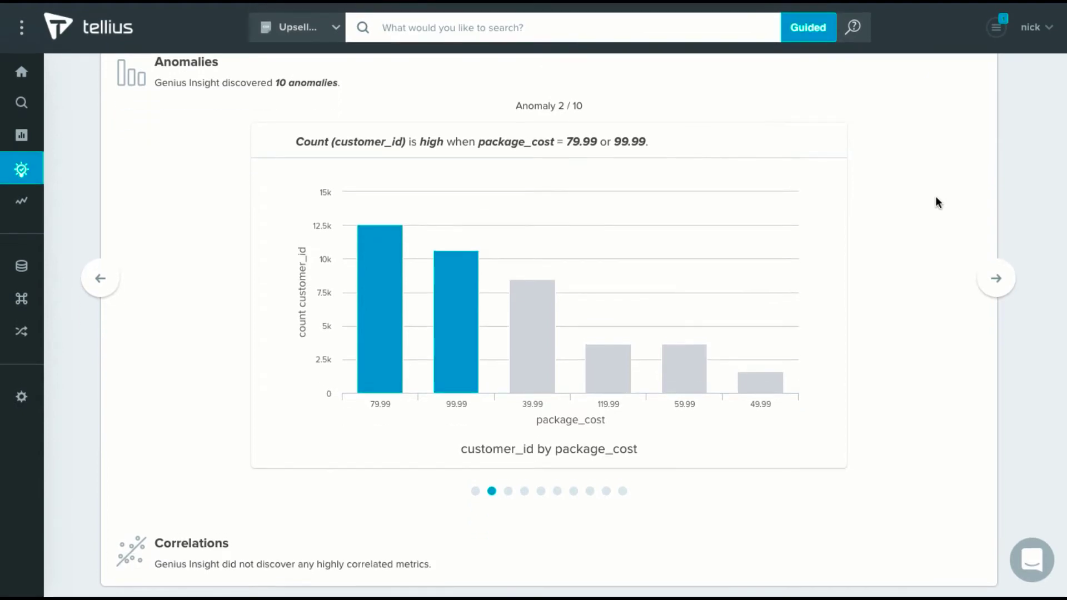
{"action": "scroll", "coordinate": [937, 201], "scroll_direction": "up", "scroll_amount": 2}
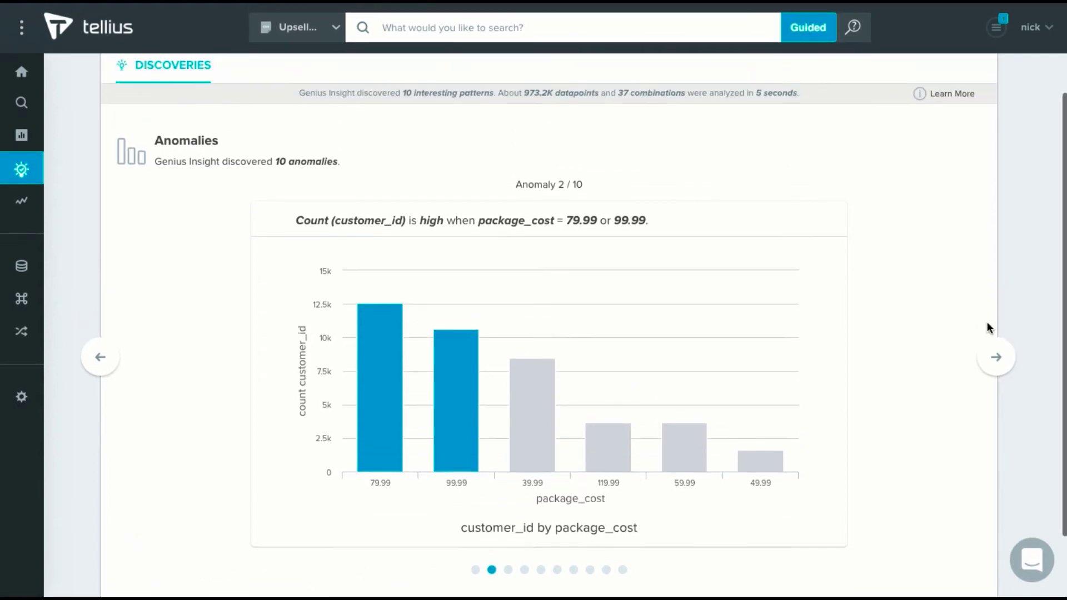
{"action": "left_click", "coordinate": [996, 357]}
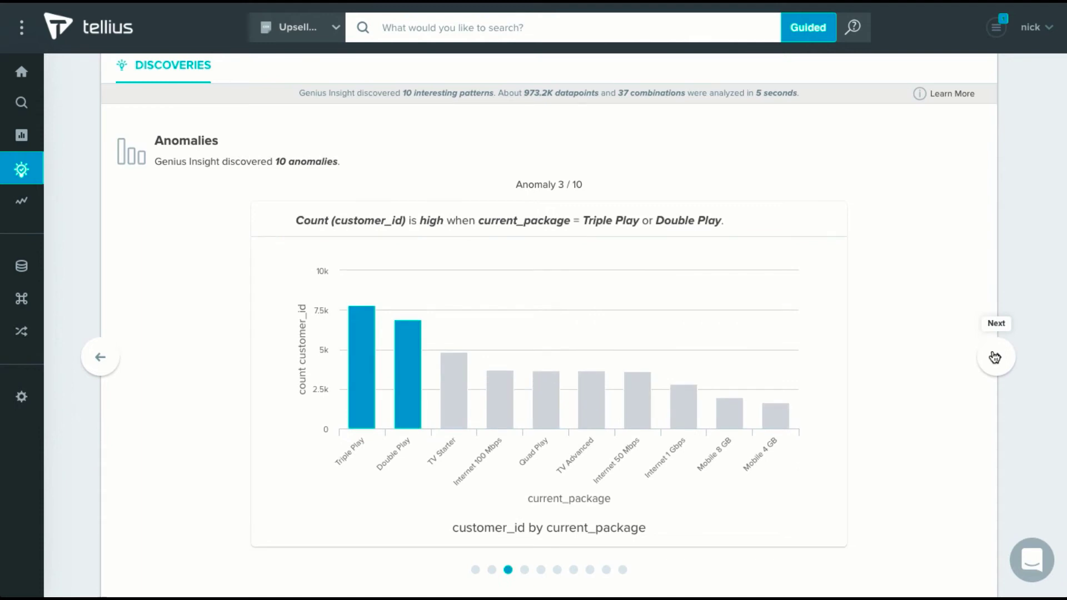
{"action": "left_click", "coordinate": [995, 358]}
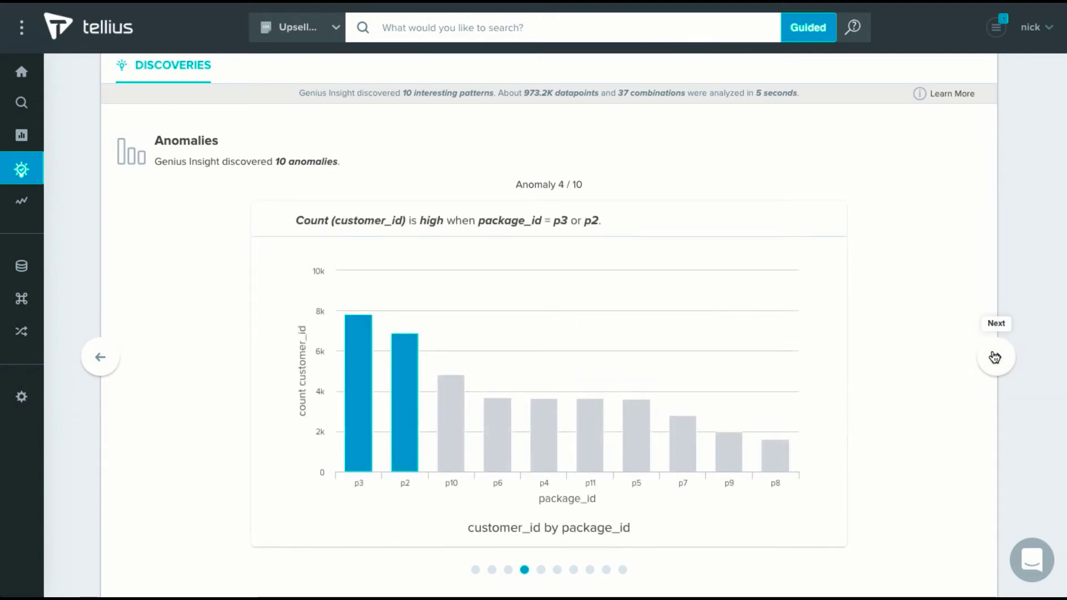
{"action": "left_click", "coordinate": [995, 358]}
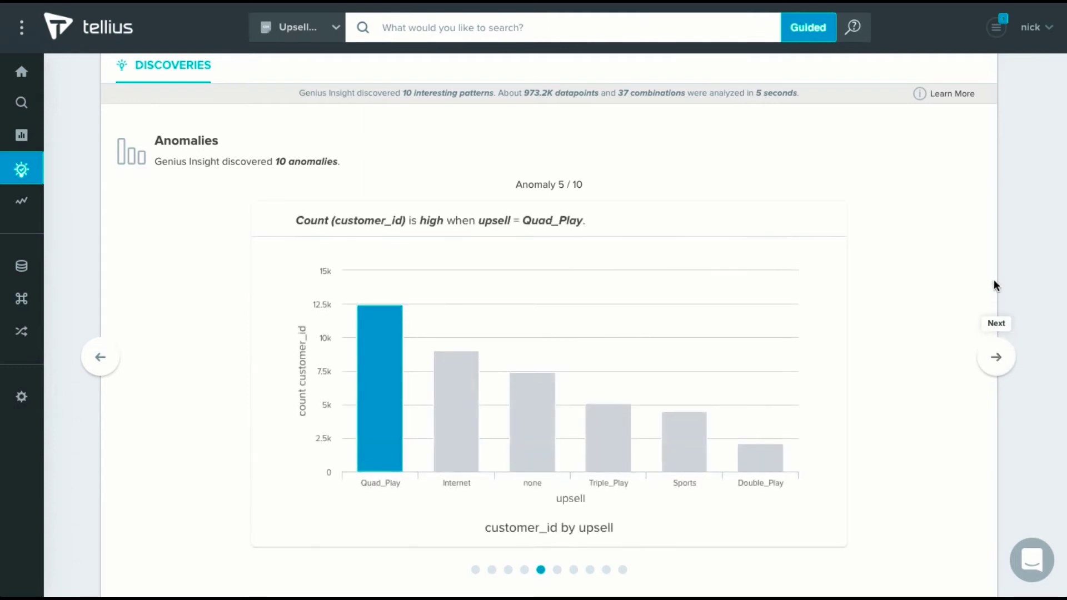
{"action": "scroll", "coordinate": [1002, 268], "scroll_direction": "up", "scroll_amount": 2}
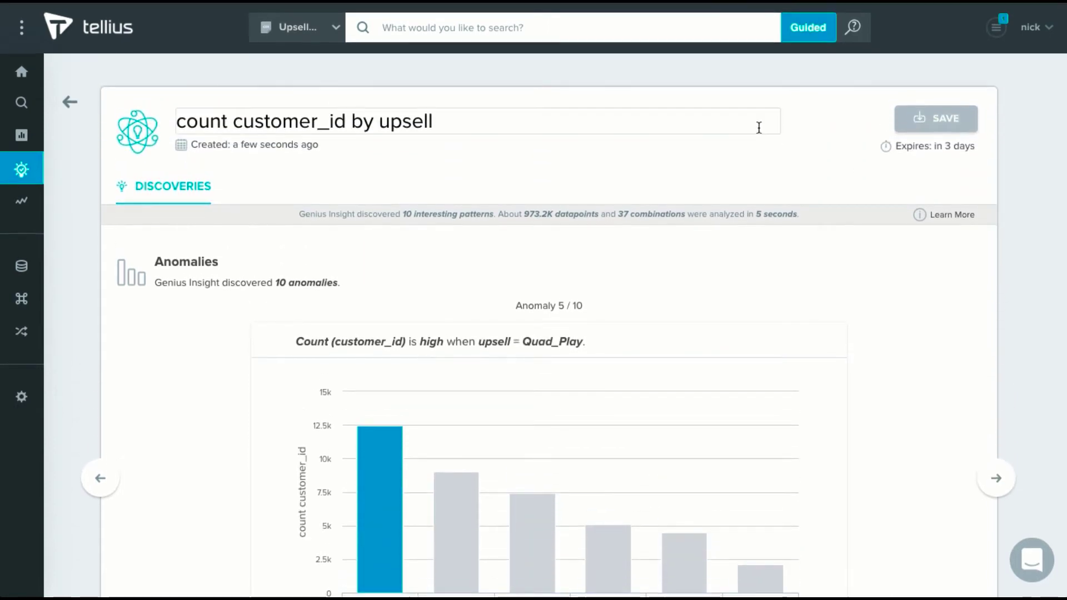
Run the search query "show count upsell" on the Upsell dataset.
{"action": "left_click", "coordinate": [617, 34]}
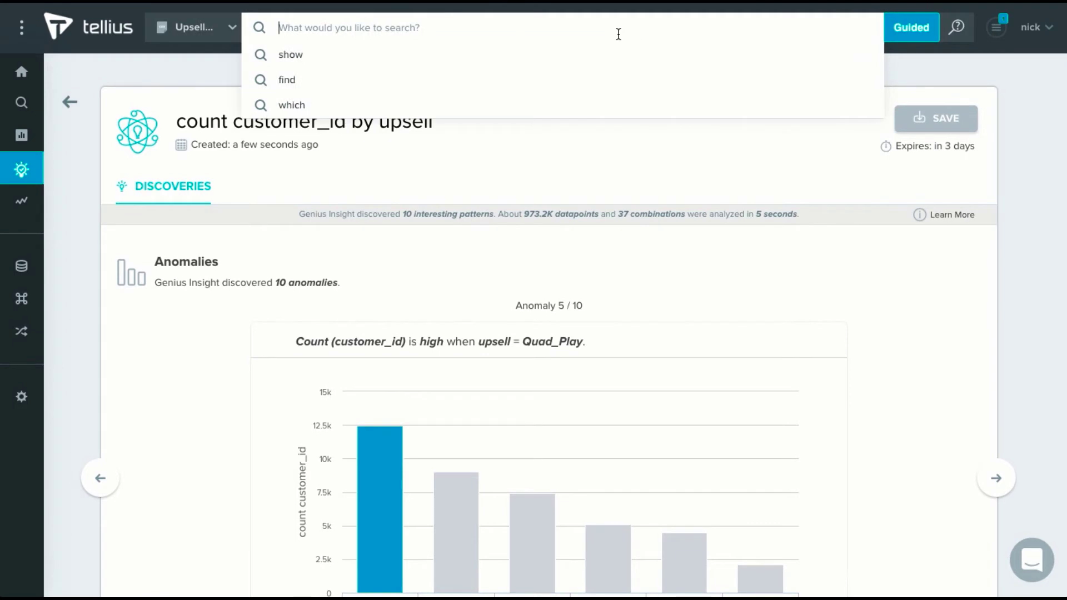
{"action": "type", "text": "show "}
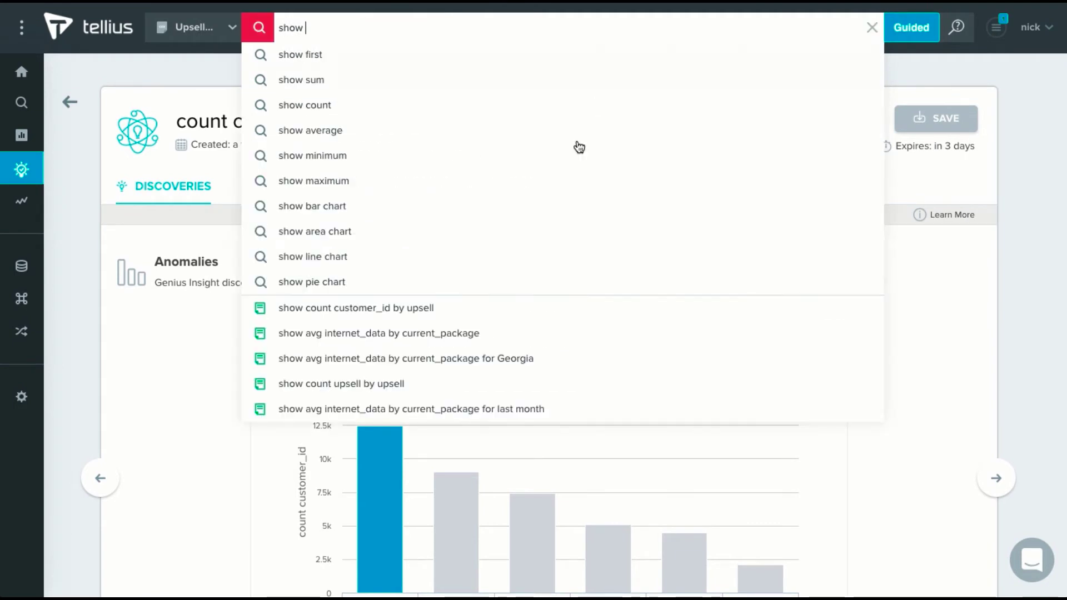
{"action": "type", "text": "count upsell"}
{"action": "key", "text": "Return"}
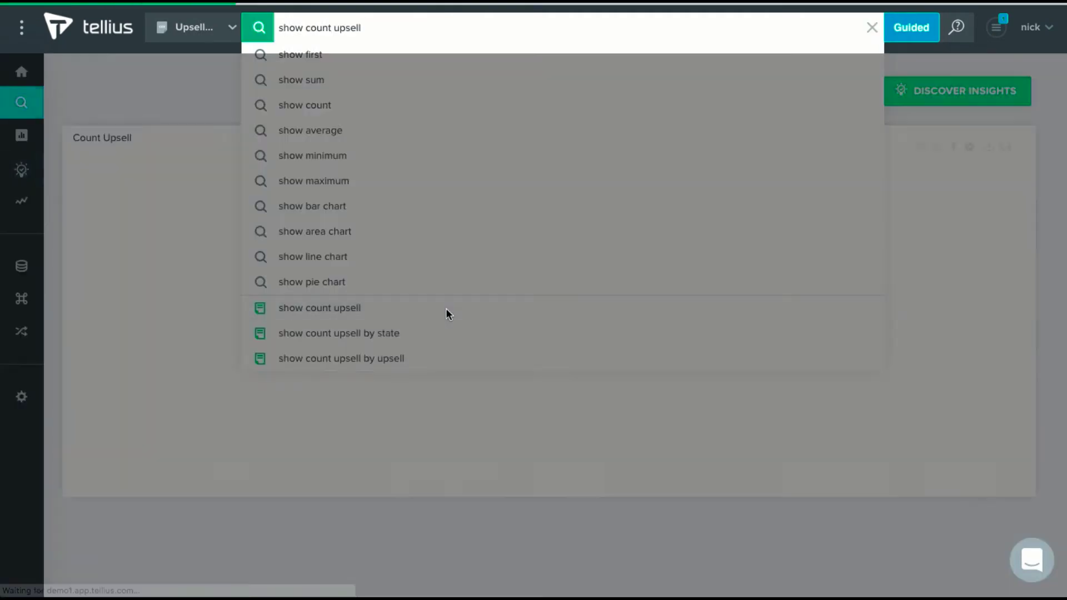
Change the query to "show count customer_id by upsell", run it and check the Quad_Play and Sports bars.
{"action": "double_click", "coordinate": [341, 27]}
{"action": "type", "text": "customer_id"}
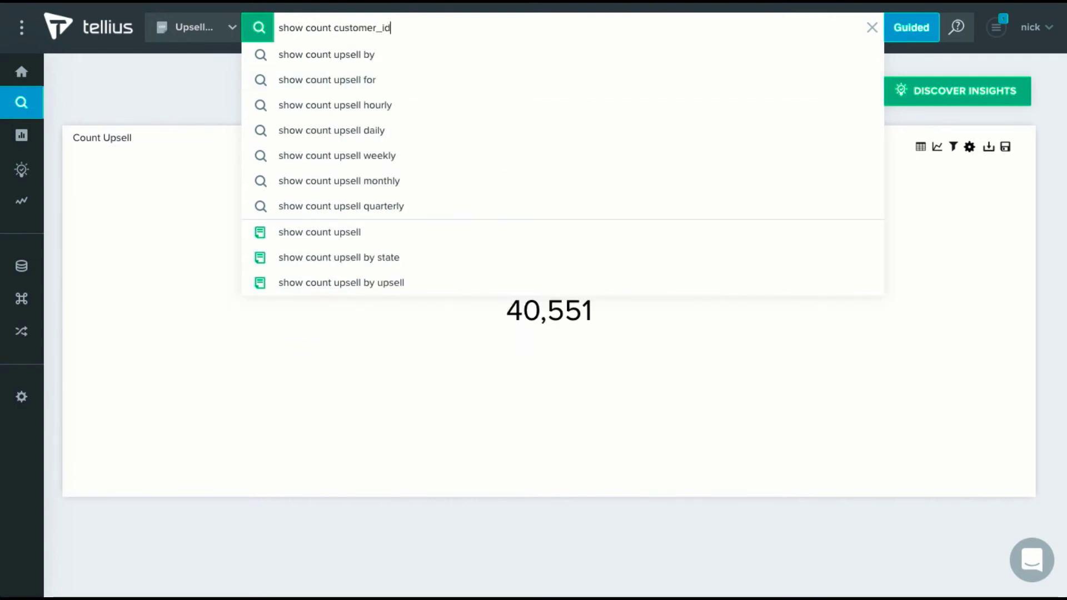
{"action": "type", "text": " by upsell"}
{"action": "key", "text": "Return"}
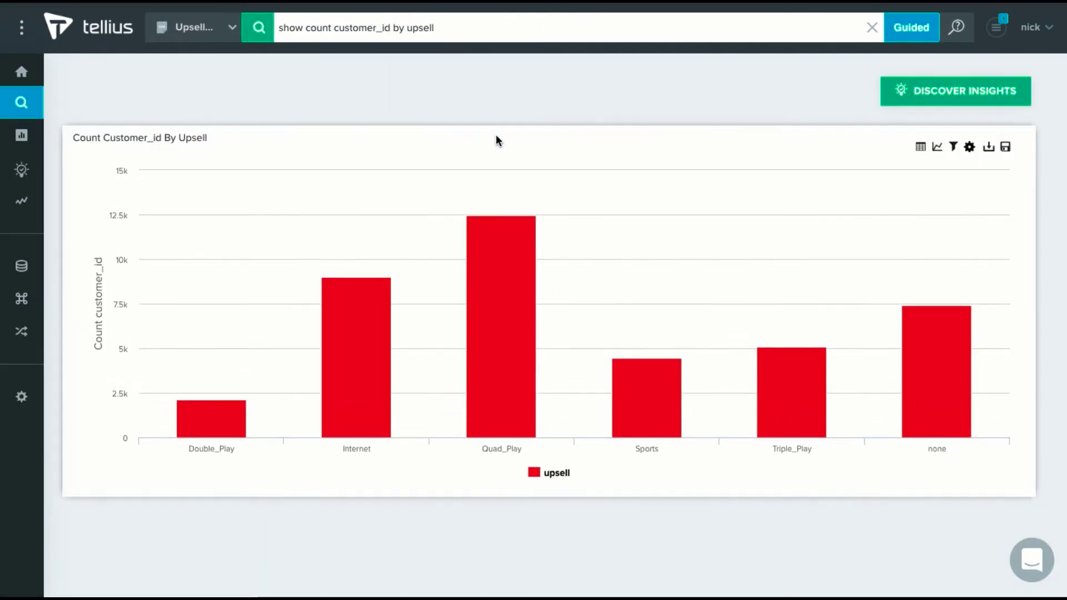
{"action": "mouse_move", "coordinate": [519, 262]}
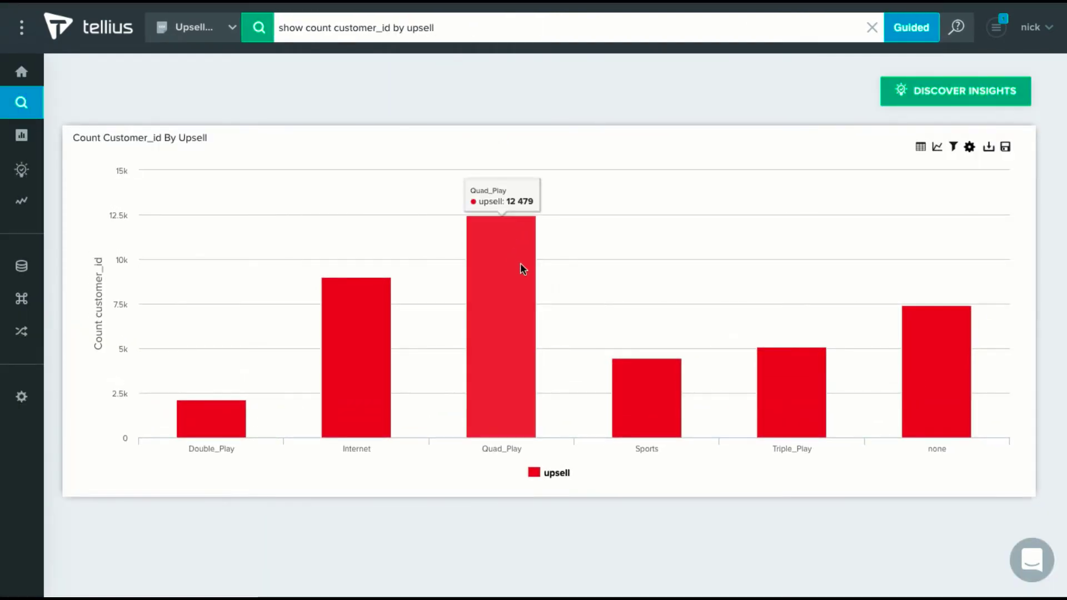
{"action": "mouse_move", "coordinate": [655, 387]}
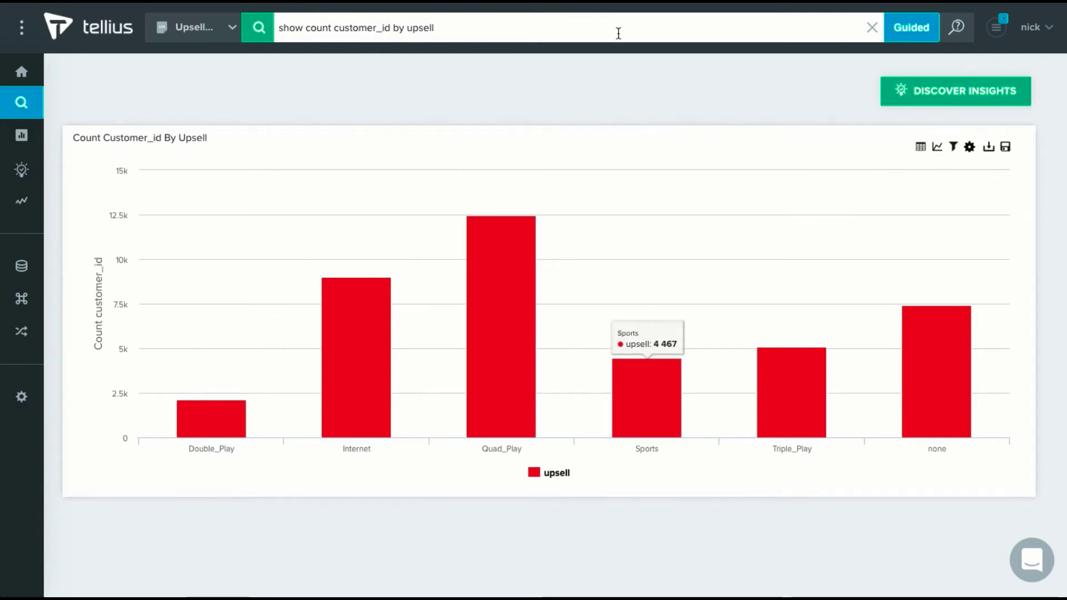
Preview the customer count broken down by upsell and region, and return the query to "show count customer_id by upsell".
{"action": "type", "text": "and region"}
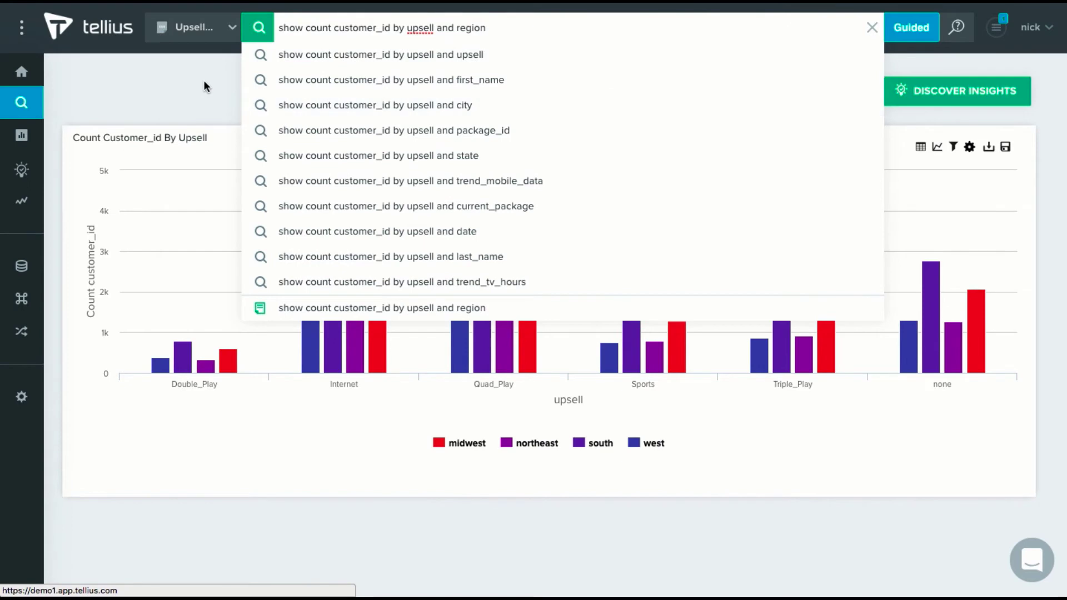
{"action": "left_click", "coordinate": [204, 83]}
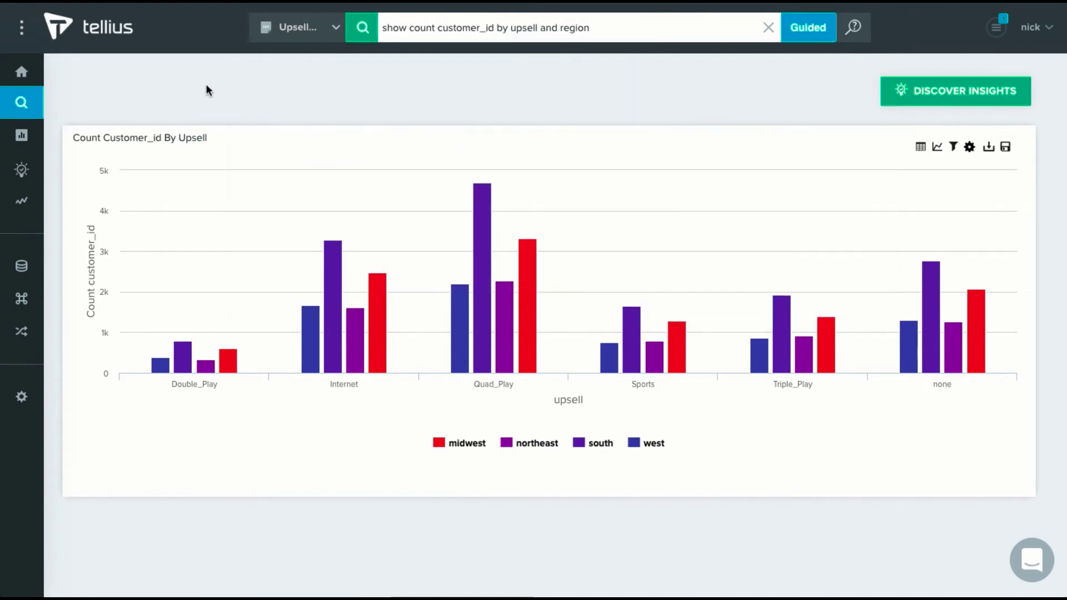
{"action": "left_click", "coordinate": [646, 27]}
{"action": "key", "text": "BackSpace"}
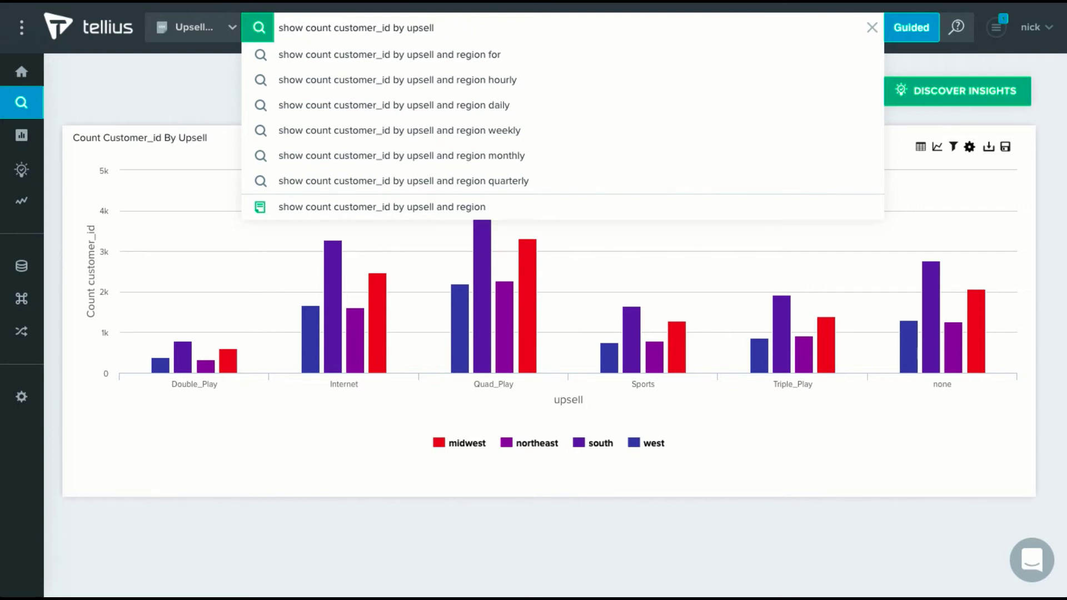
{"action": "key", "text": "Return"}
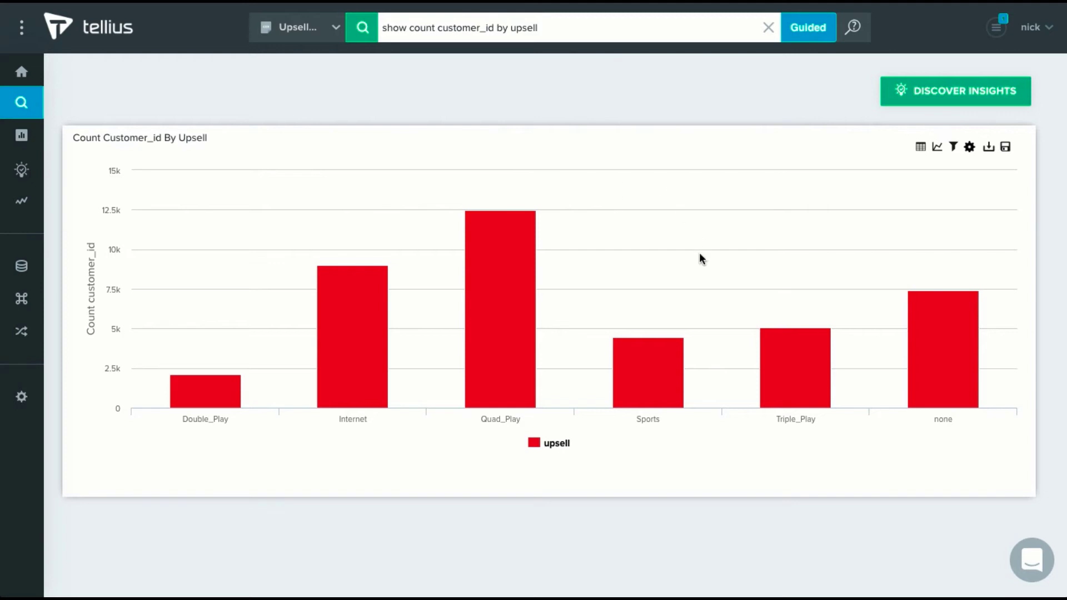
Run the "What drives upsell='Sports'" insight from the Sports bar of the customer count chart.
{"action": "left_click", "coordinate": [658, 368]}
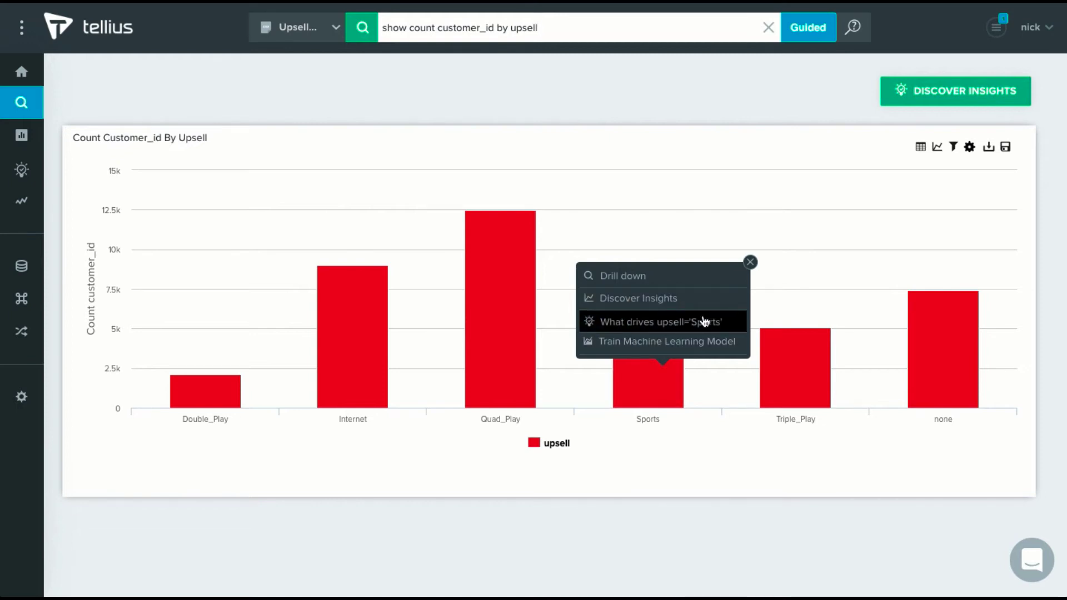
{"action": "left_click", "coordinate": [733, 323]}
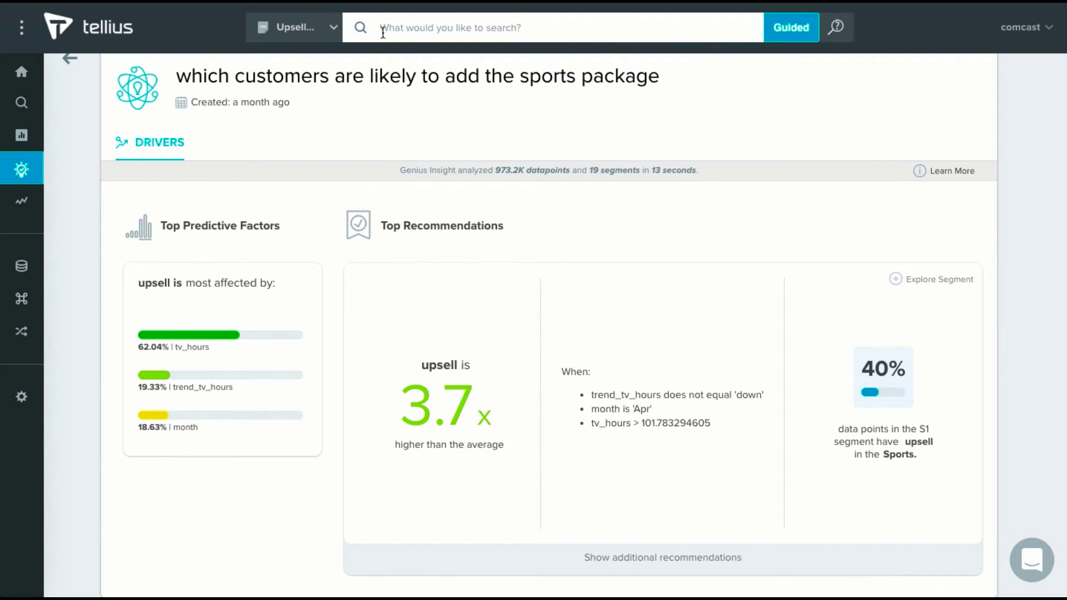
{"action": "scroll", "coordinate": [451, 85], "scroll_direction": "up", "scroll_amount": 2}
{"action": "scroll", "coordinate": [451, 84], "scroll_direction": "up", "scroll_amount": 2}
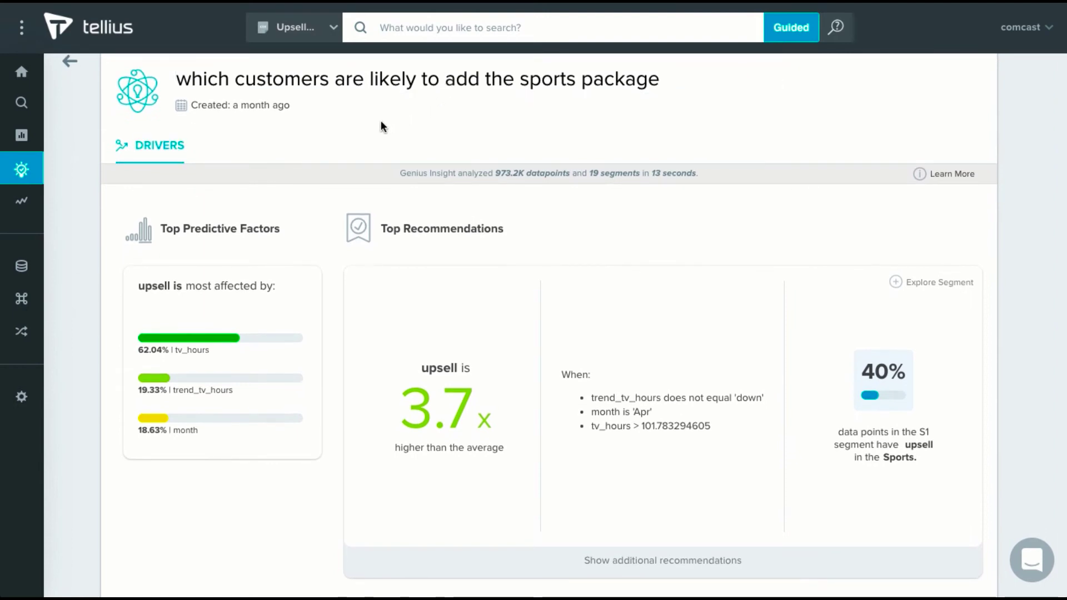
Examine the Top Predictive Factors of the sports package insight and which columns most affect upsell.
{"action": "left_click_drag", "start_coordinate": [280, 229], "coordinate": [166, 231]}
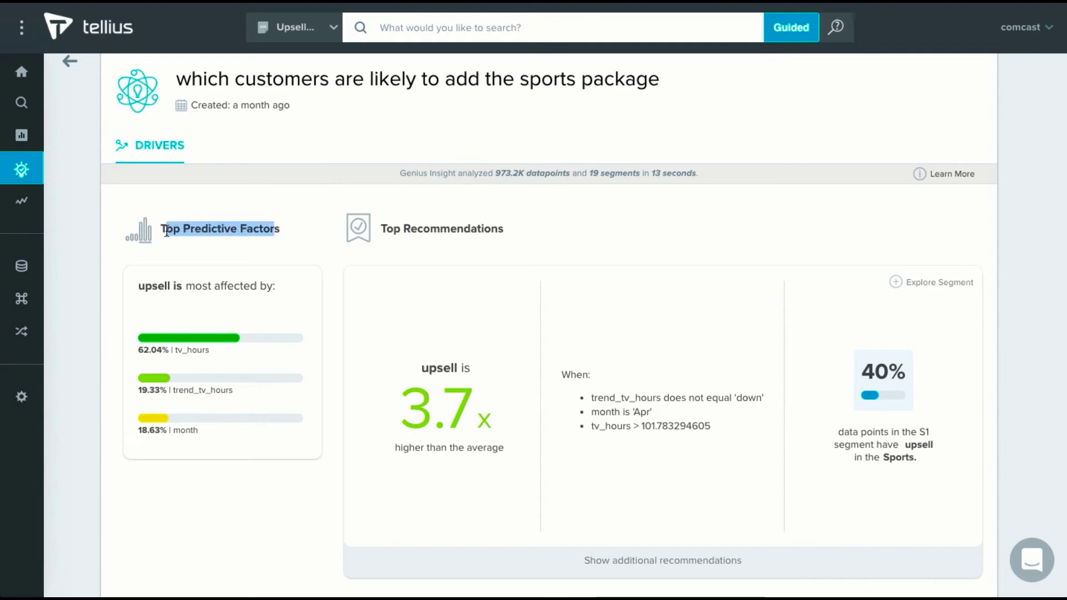
{"action": "double_click", "coordinate": [166, 232]}
{"action": "left_click", "coordinate": [166, 232]}
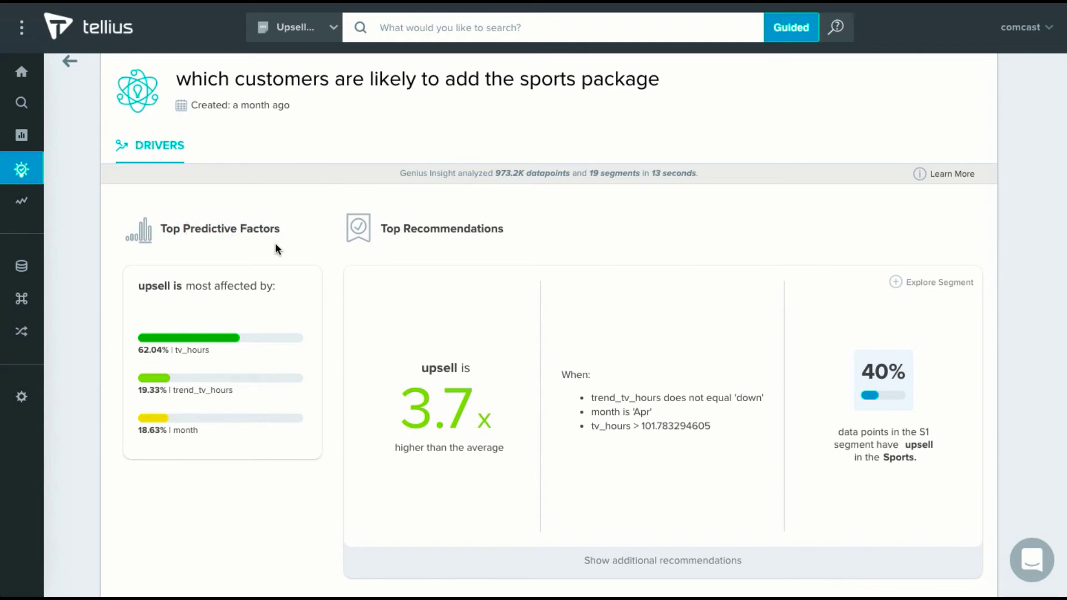
{"action": "left_click_drag", "start_coordinate": [280, 281], "coordinate": [128, 290]}
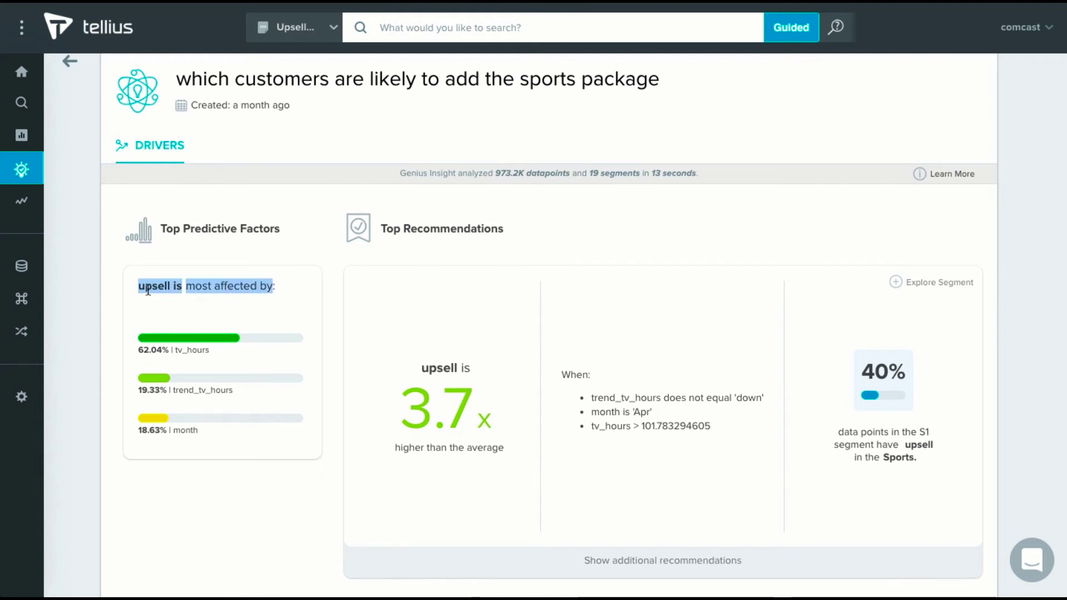
{"action": "left_click", "coordinate": [145, 287]}
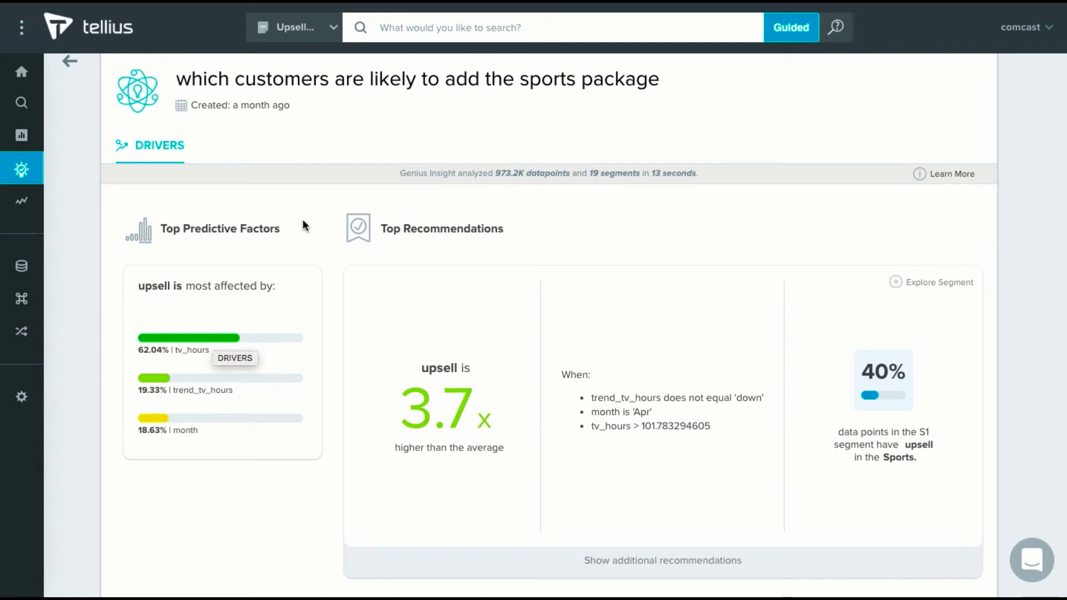
{"action": "scroll", "coordinate": [521, 253], "scroll_direction": "down", "scroll_amount": 1}
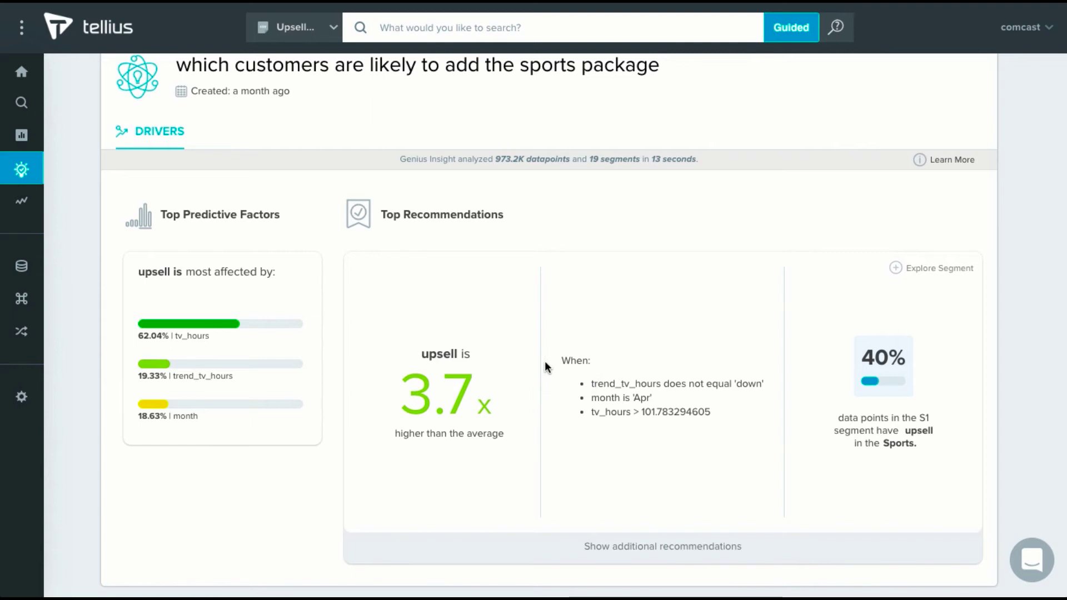
Check the conditions of the top recommendation, show the additional recommendations and examine Segment S1's upsell multiplier.
{"action": "left_click_drag", "start_coordinate": [572, 359], "coordinate": [590, 359]}
{"action": "left_click", "coordinate": [590, 359]}
{"action": "left_click", "coordinate": [733, 547]}
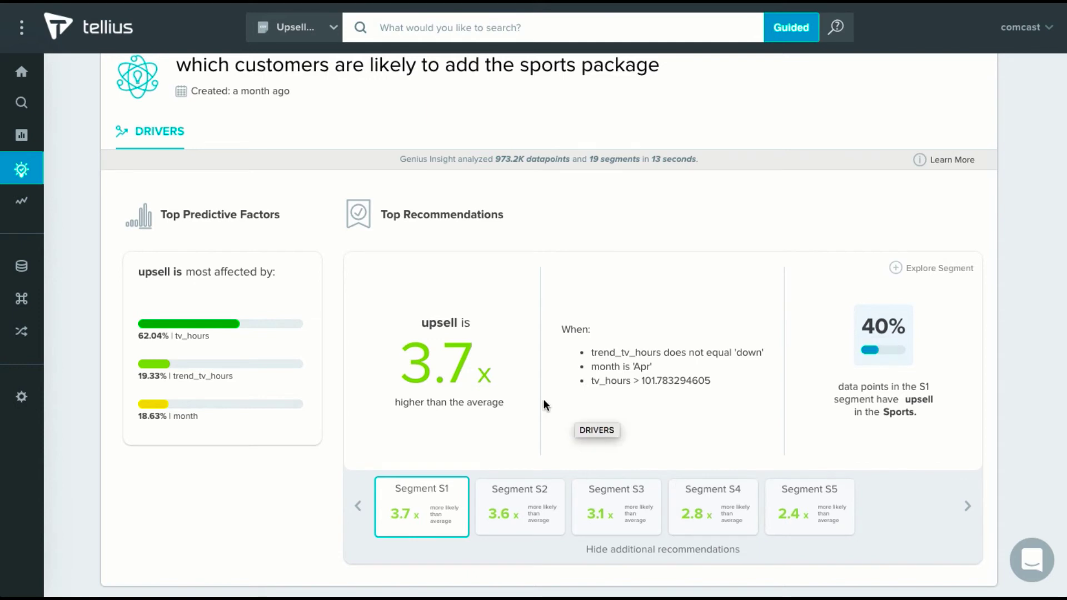
{"action": "left_click_drag", "start_coordinate": [400, 361], "coordinate": [492, 363]}
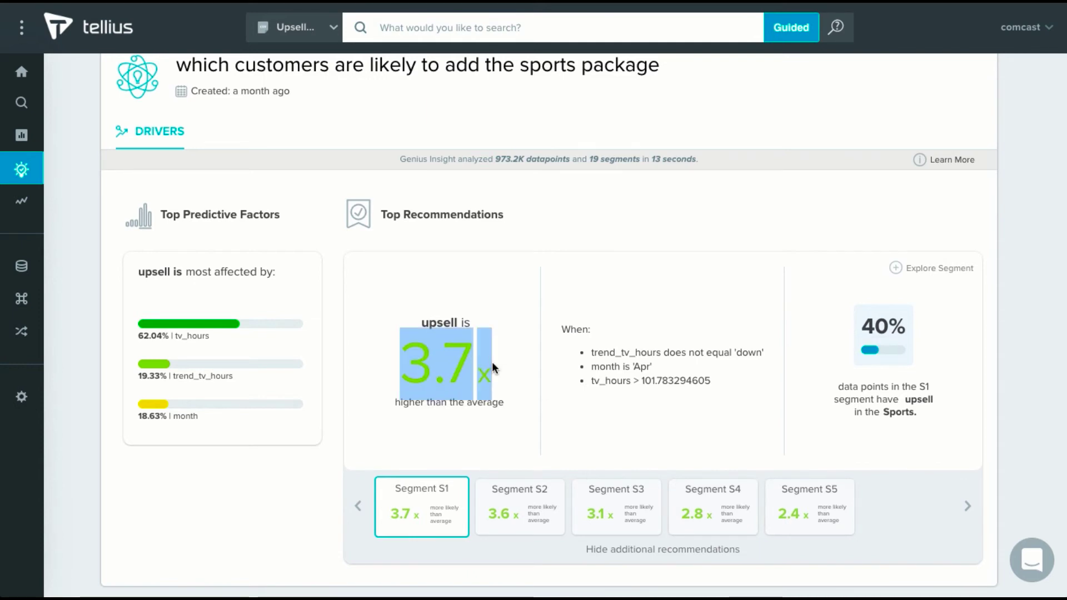
{"action": "left_click", "coordinate": [492, 362]}
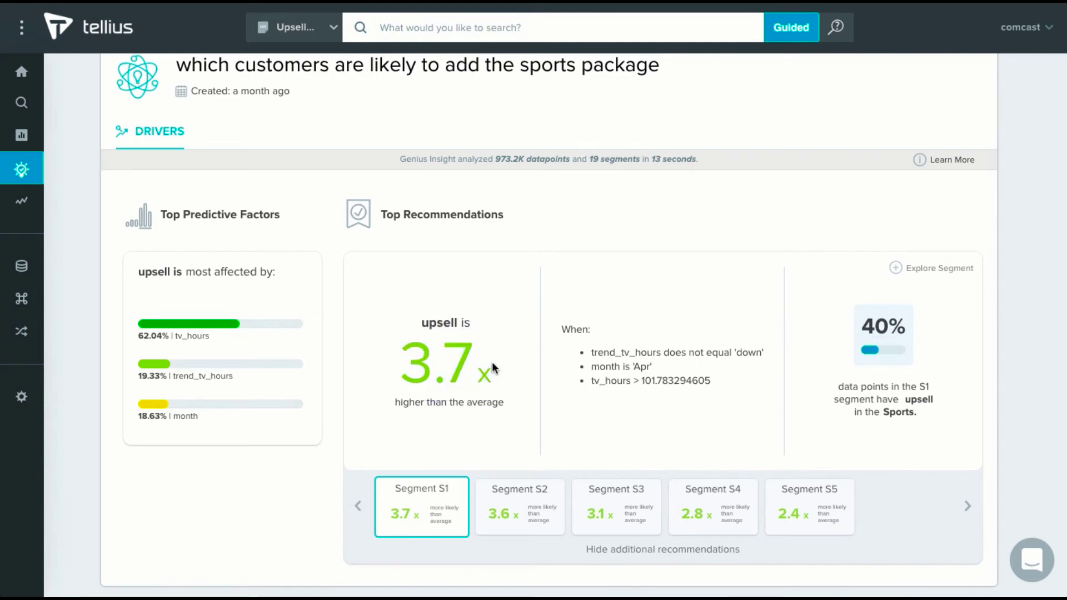
Explore Segment S2 in the different chart types and as a table, and close the segment view.
{"action": "left_click", "coordinate": [527, 499]}
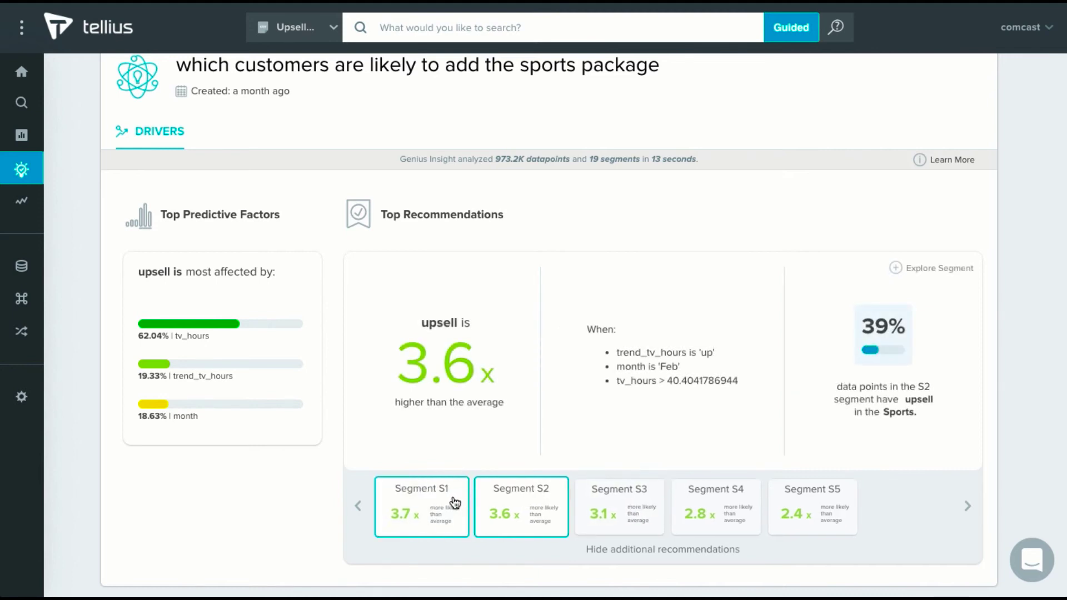
{"action": "left_click", "coordinate": [936, 269]}
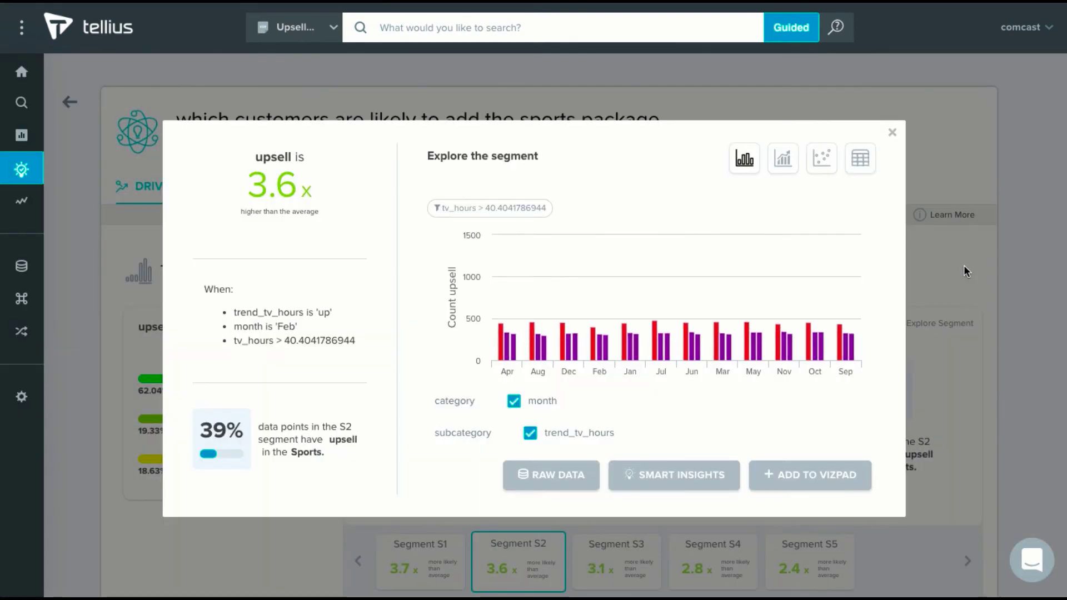
{"action": "left_click", "coordinate": [744, 160]}
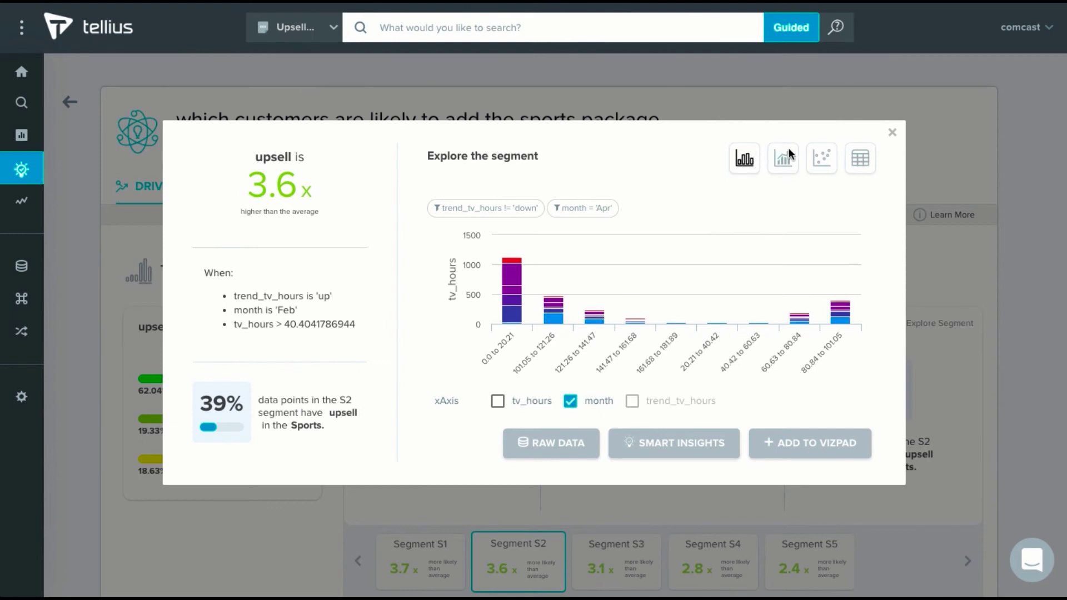
{"action": "left_click", "coordinate": [821, 160]}
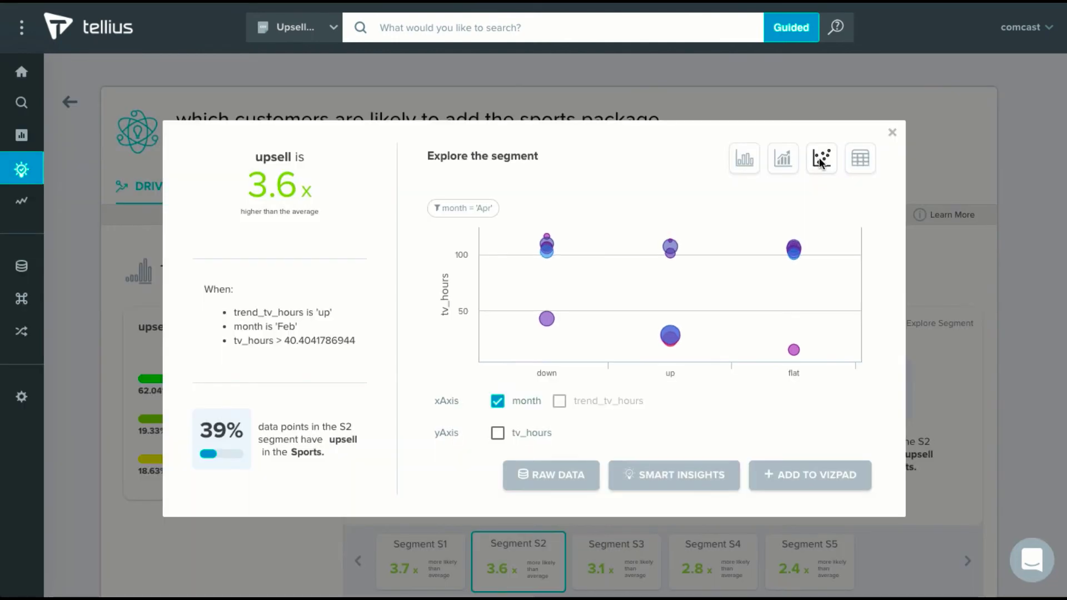
{"action": "left_click", "coordinate": [860, 159]}
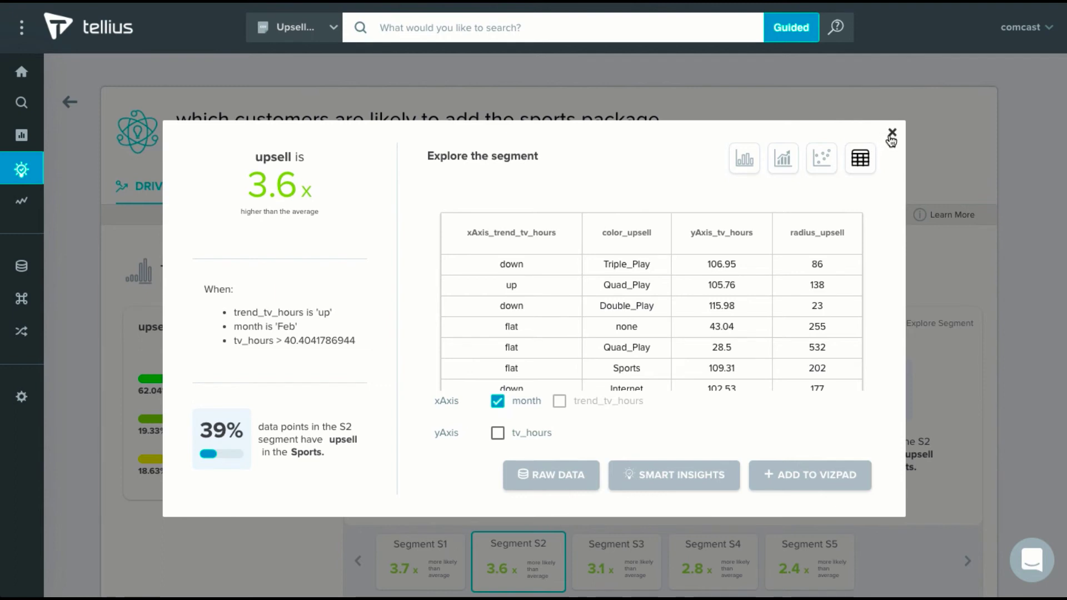
{"action": "left_click", "coordinate": [891, 135]}
Review the recommendation conditions of Segments S3, S4 and S5.
{"action": "scroll", "coordinate": [997, 164], "scroll_direction": "down", "scroll_amount": 2}
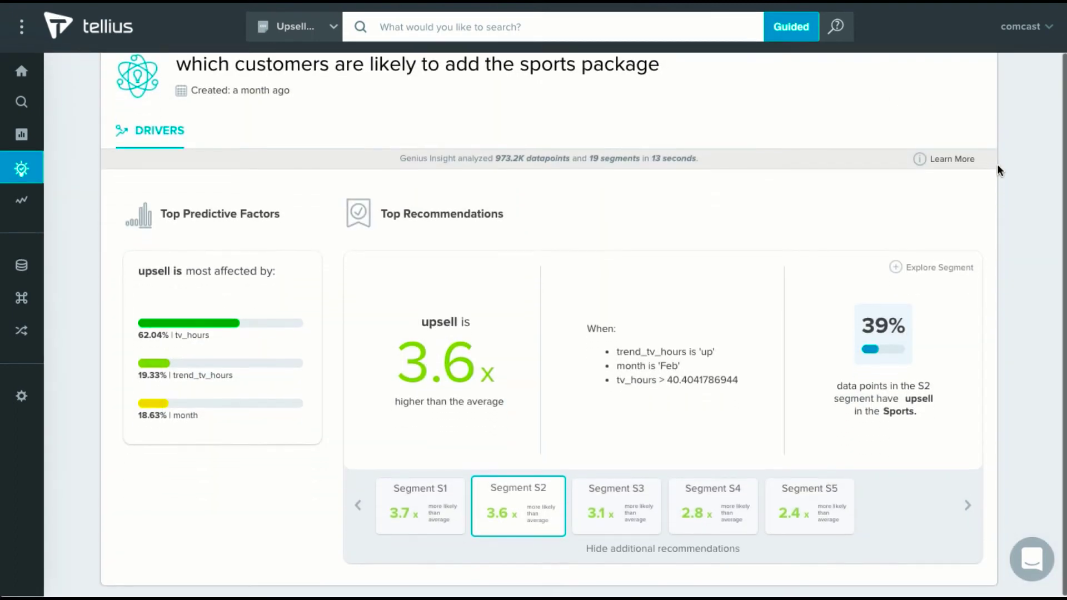
{"action": "left_click", "coordinate": [635, 509]}
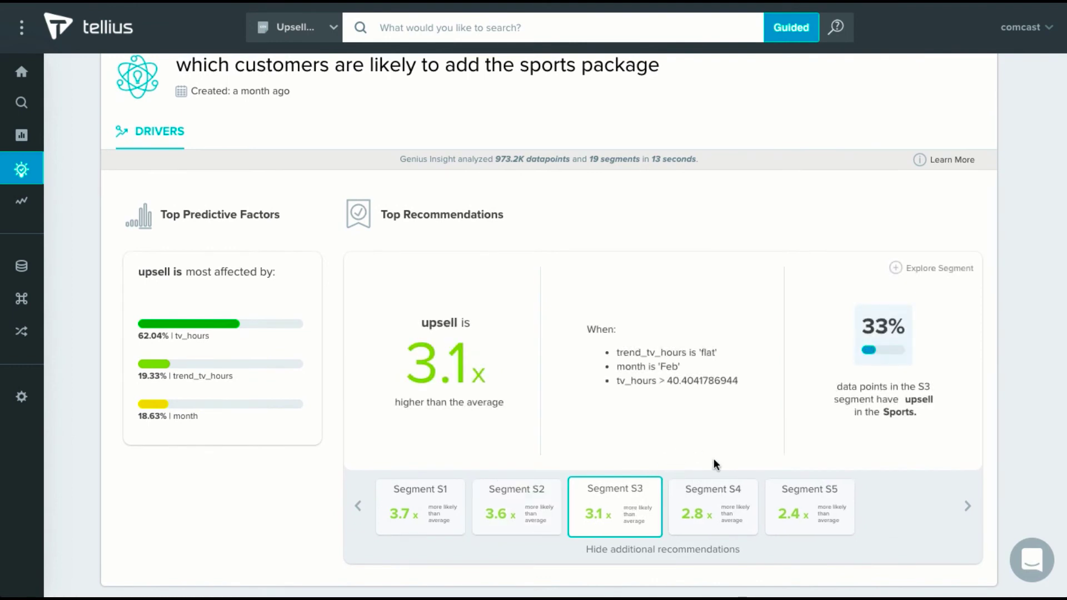
{"action": "left_click", "coordinate": [720, 507]}
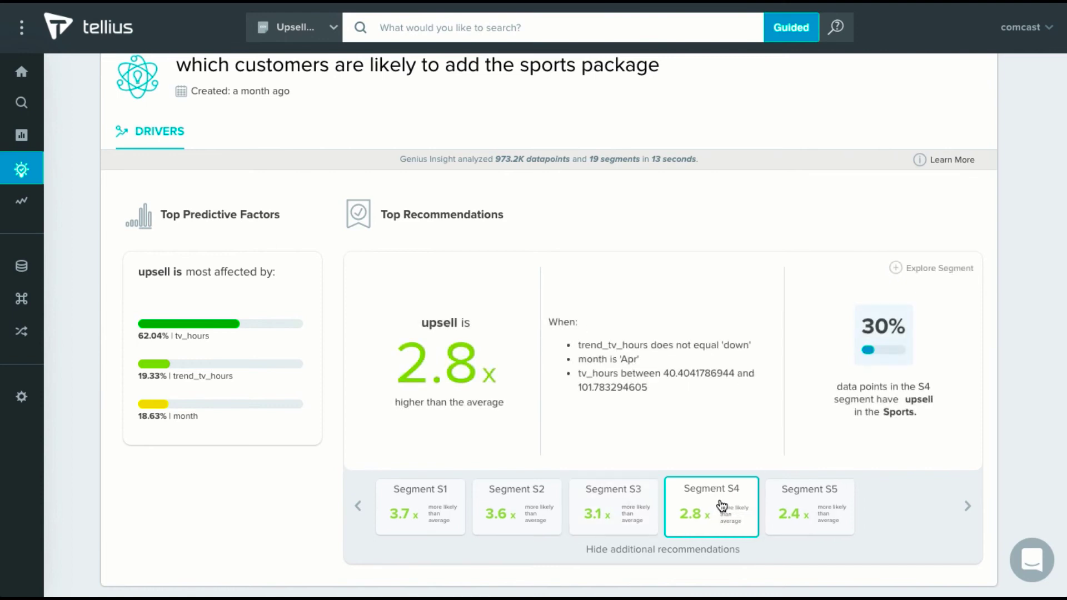
{"action": "left_click", "coordinate": [786, 500]}
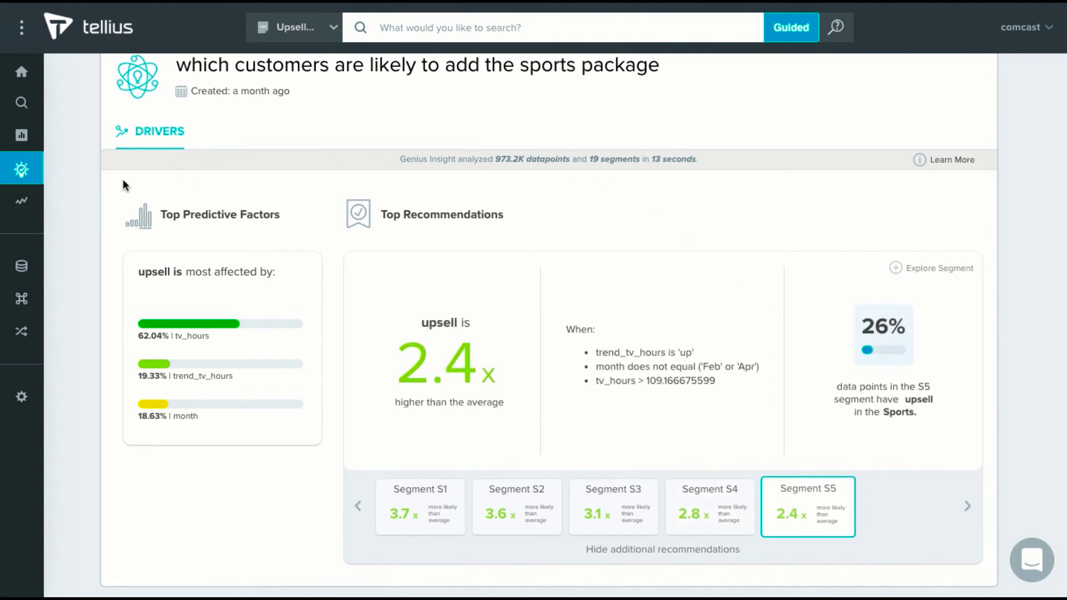
Create a new prediction on the UpsellData dataset with upsell as the prediction column.
{"action": "left_click", "coordinate": [22, 204]}
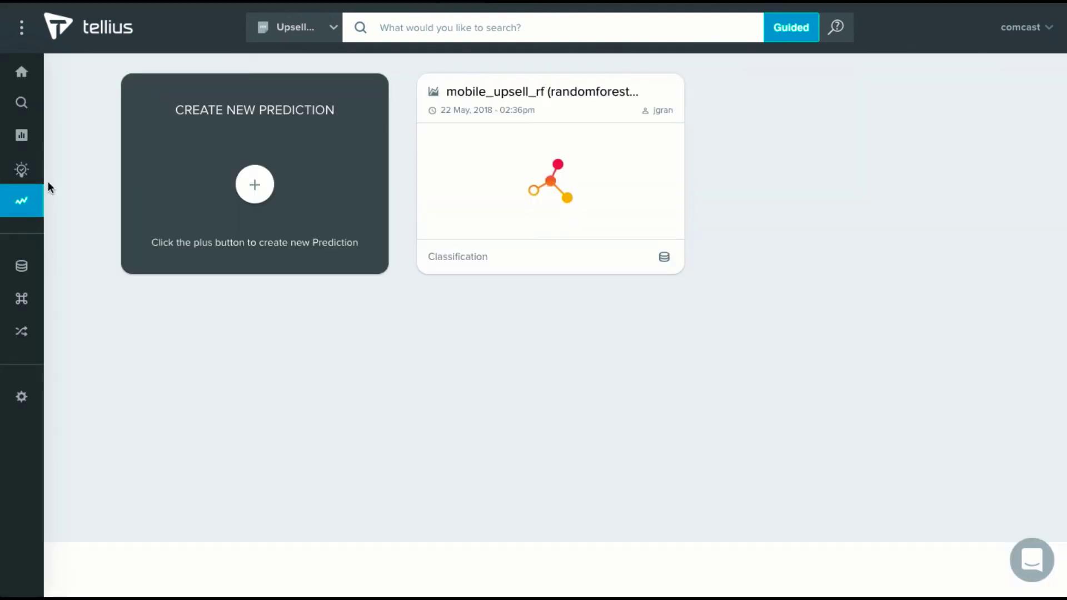
{"action": "left_click", "coordinate": [254, 184]}
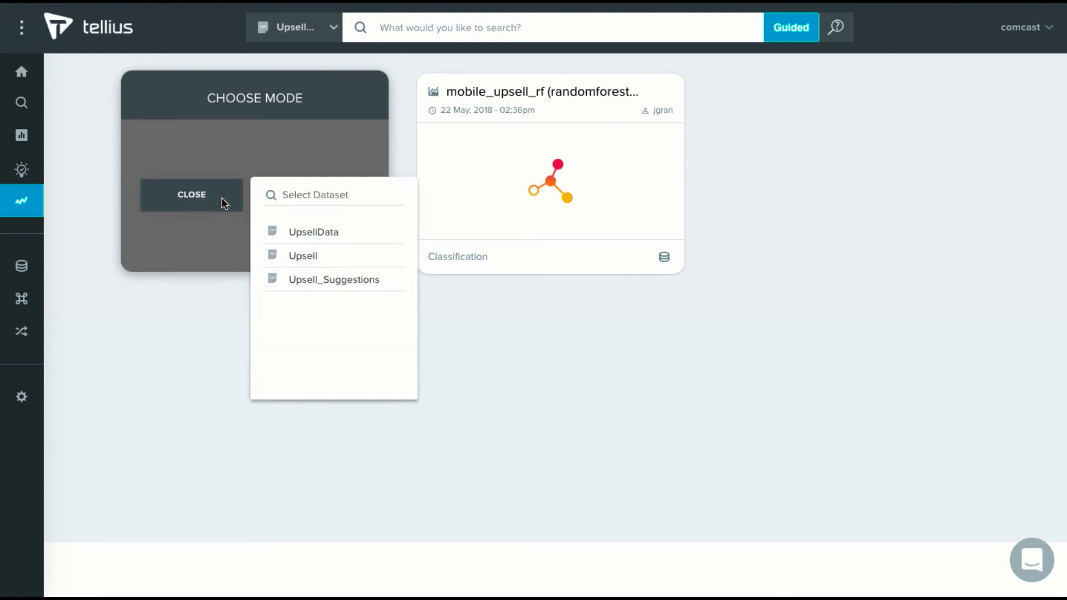
{"action": "left_click", "coordinate": [295, 233]}
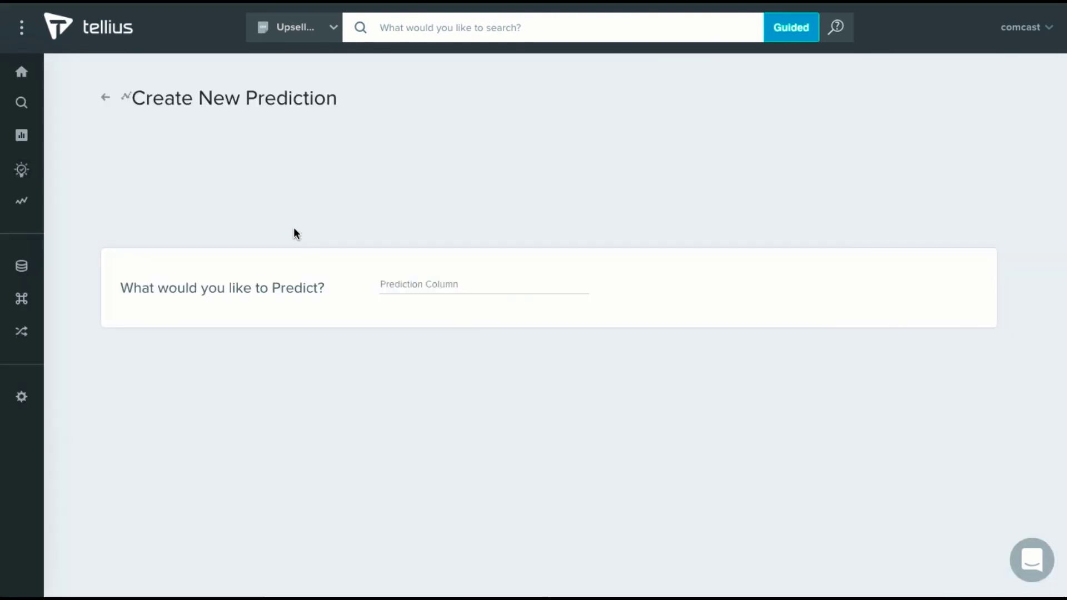
{"action": "left_click", "coordinate": [426, 280]}
{"action": "scroll", "coordinate": [515, 389], "scroll_direction": "down", "scroll_amount": 10}
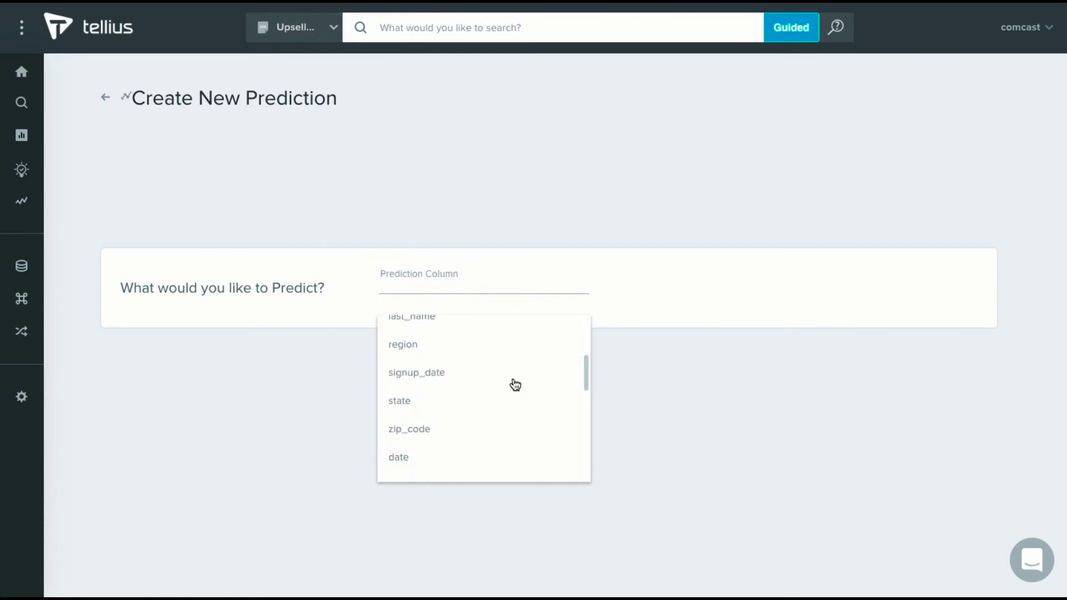
{"action": "scroll", "coordinate": [515, 383], "scroll_direction": "down", "scroll_amount": 3}
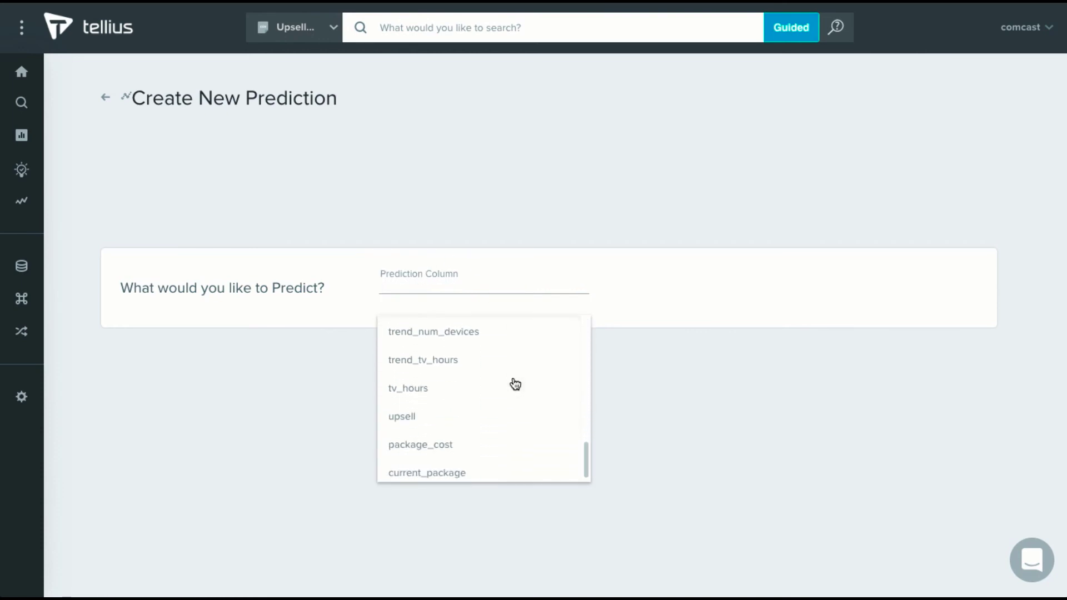
{"action": "left_click", "coordinate": [457, 421]}
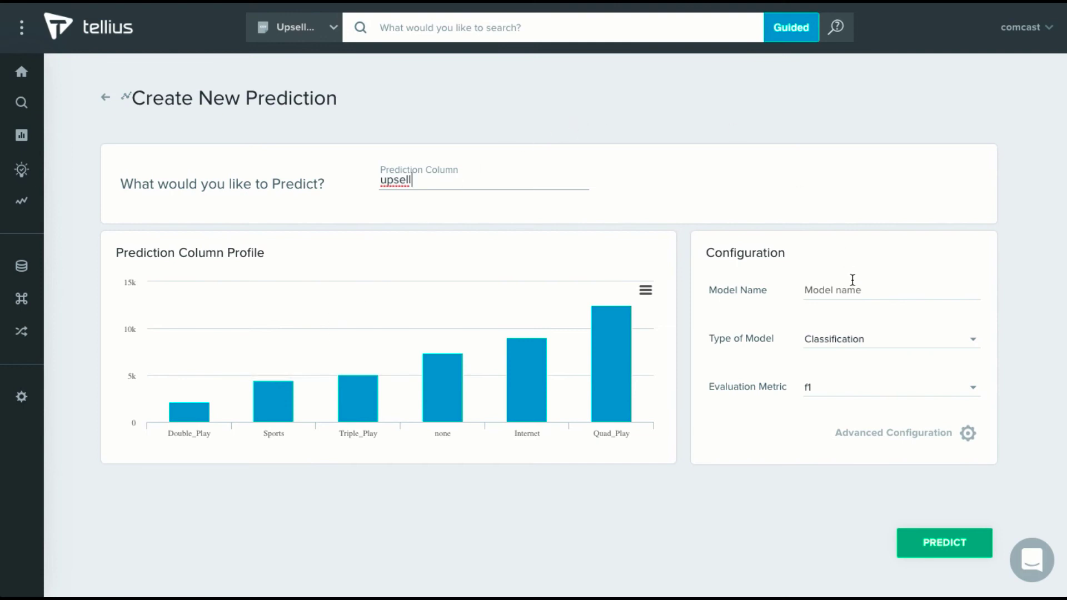
Name the classification model "Predict Upsell".
{"action": "left_click", "coordinate": [867, 291]}
{"action": "type", "text": "Predict Upsell"}
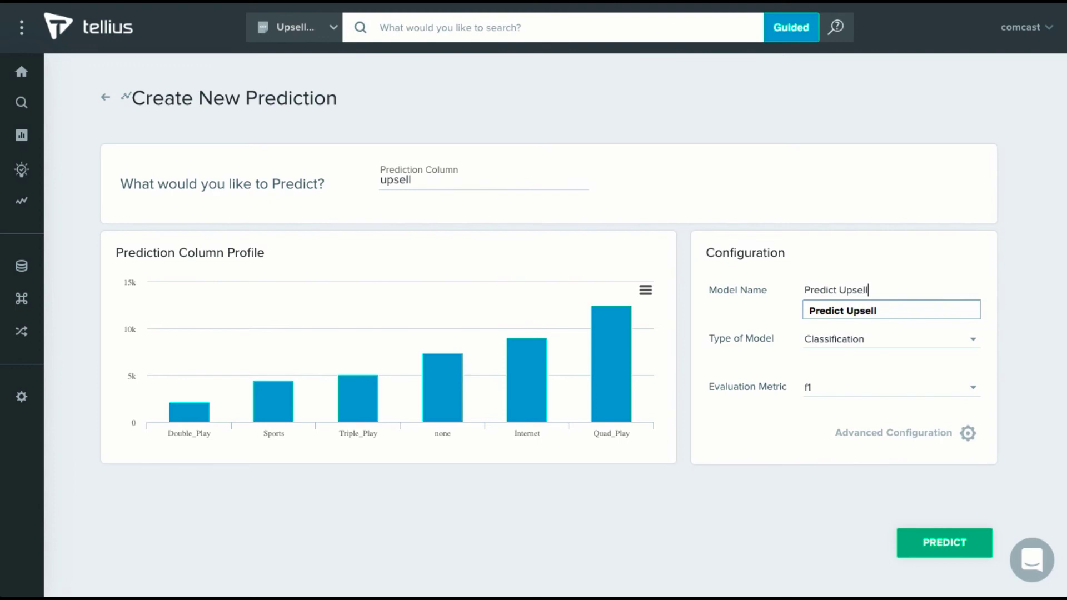
{"action": "key", "text": "Return"}
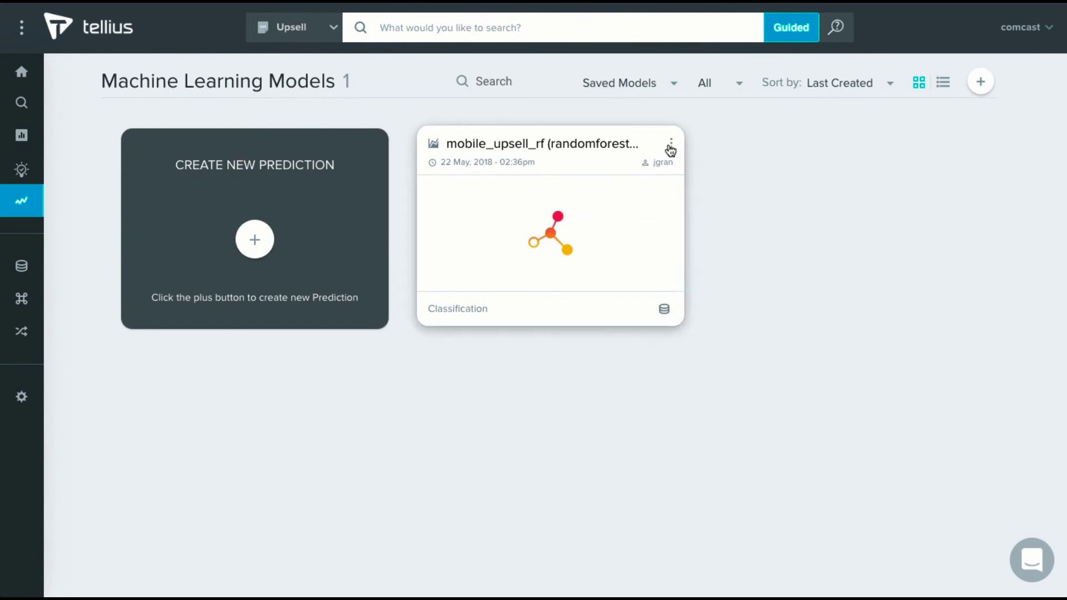
Open the options of the saved mobile_upsell_rf model.
{"action": "left_click", "coordinate": [670, 149]}
{"action": "left_click", "coordinate": [695, 141]}
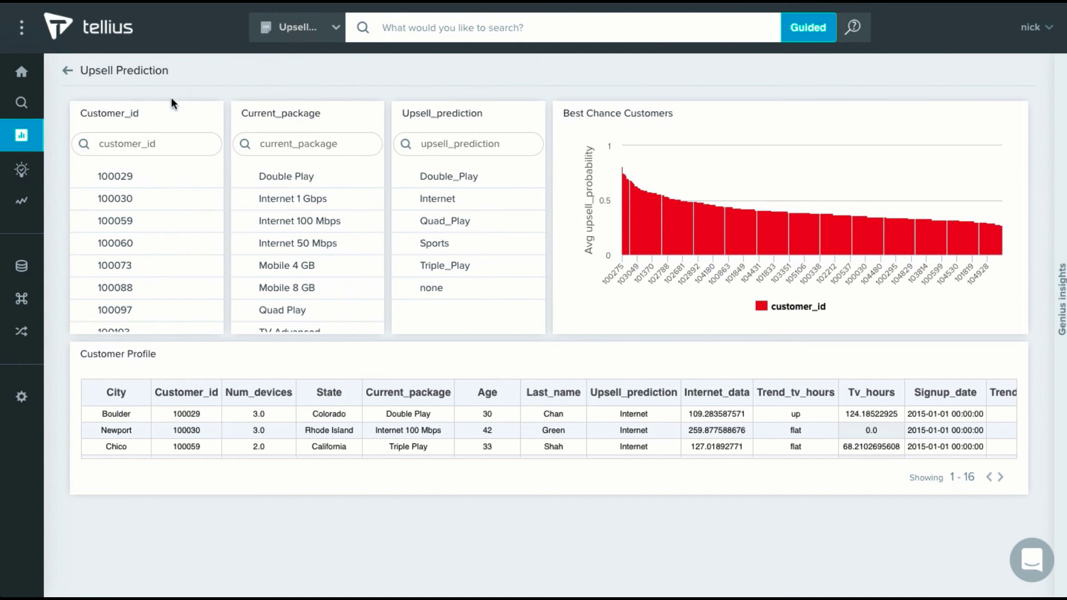
Filter the Upsell Prediction dashboard to a single customer ID, check that customer's profile, and clear the filter.
{"action": "left_click", "coordinate": [103, 267]}
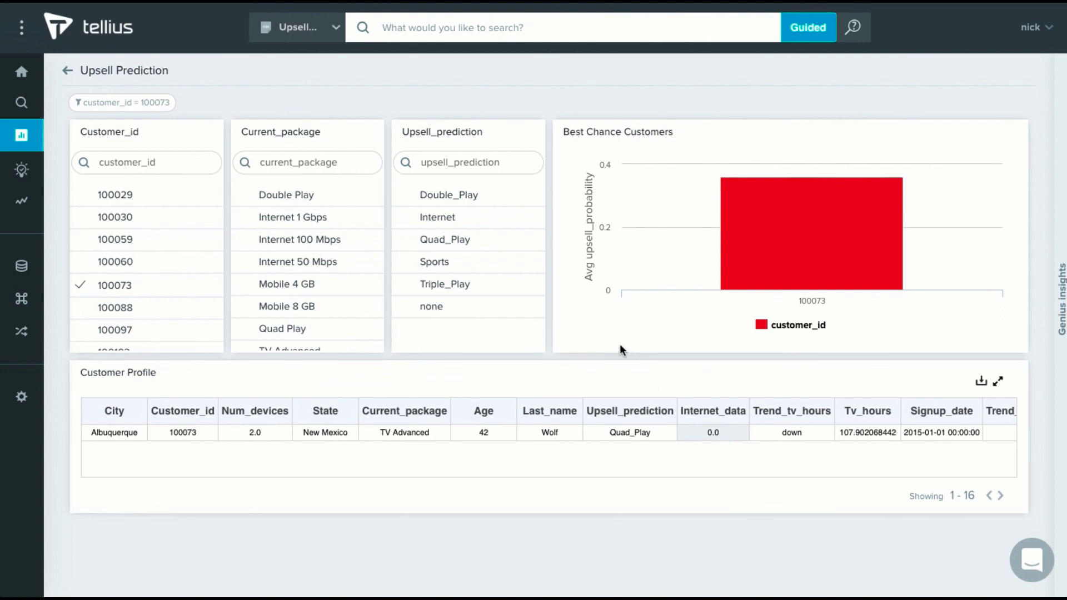
{"action": "left_click", "coordinate": [165, 103]}
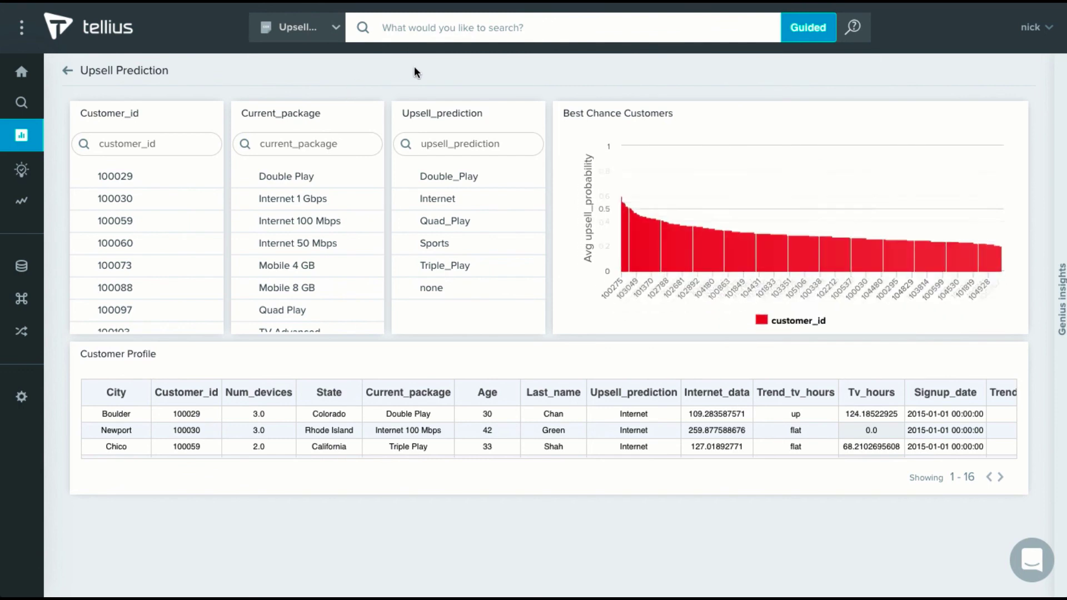
Filter the Upsell Prediction dashboard to an upsell_prediction of Internet and review the matching rows in Customer Profile.
{"action": "left_click", "coordinate": [461, 205]}
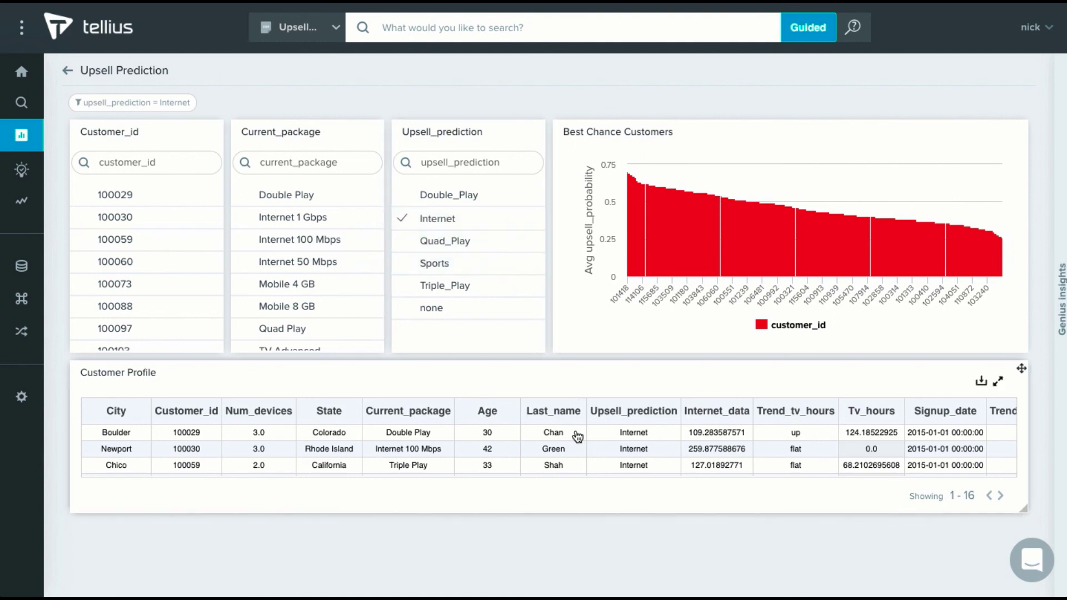
{"action": "scroll", "coordinate": [578, 436], "scroll_direction": "down", "scroll_amount": 3}
{"action": "scroll", "coordinate": [577, 436], "scroll_direction": "down", "scroll_amount": 5}
{"action": "scroll", "coordinate": [578, 436], "scroll_direction": "up", "scroll_amount": 3}
{"action": "scroll", "coordinate": [578, 436], "scroll_direction": "up", "scroll_amount": 2}
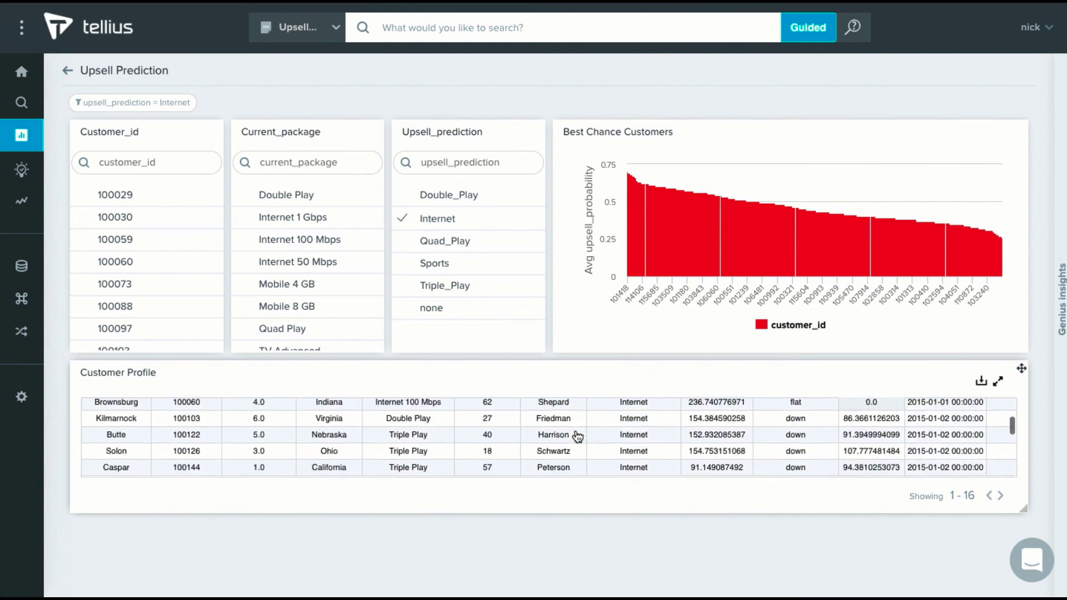
{"action": "scroll", "coordinate": [578, 437], "scroll_direction": "up", "scroll_amount": 2}
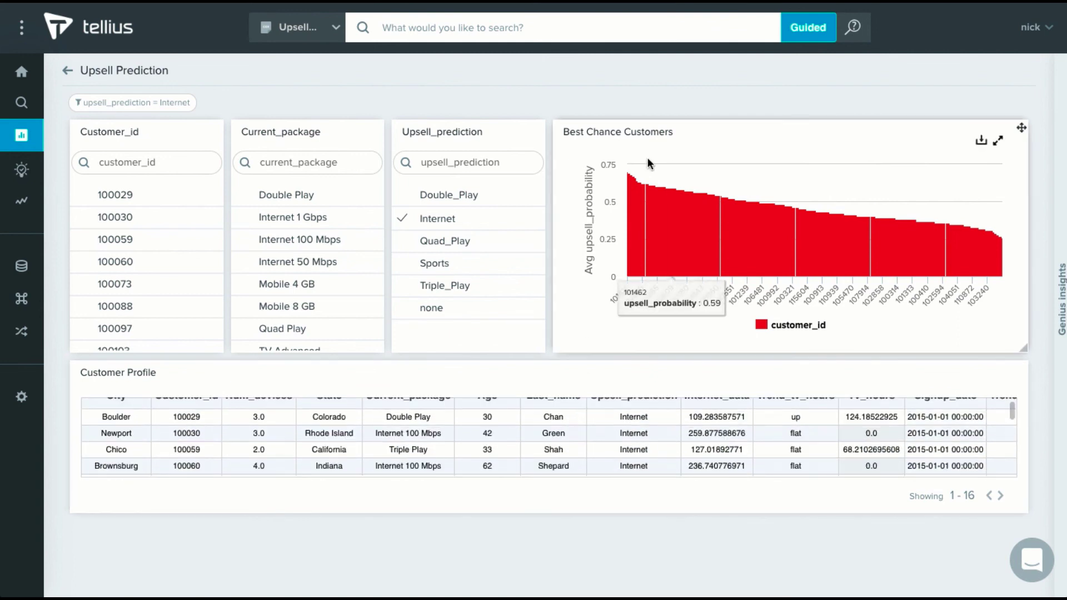
Zoom in on the highest-probability customers in the Best Chance Customers chart, check one bar's available actions, and reset the zoom.
{"action": "left_click_drag", "start_coordinate": [678, 173], "coordinate": [620, 210]}
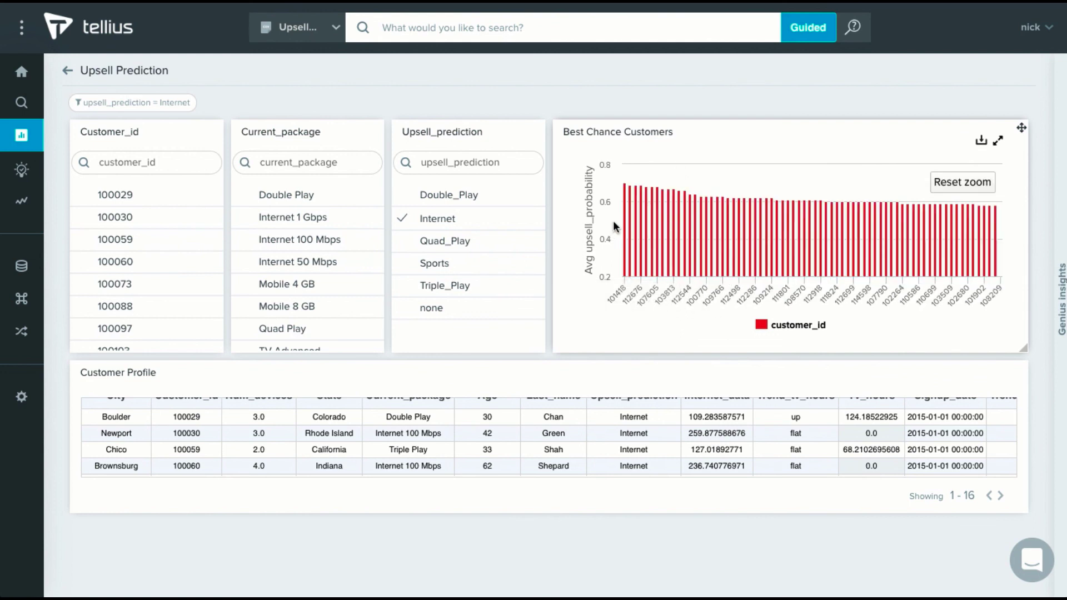
{"action": "left_click", "coordinate": [738, 215]}
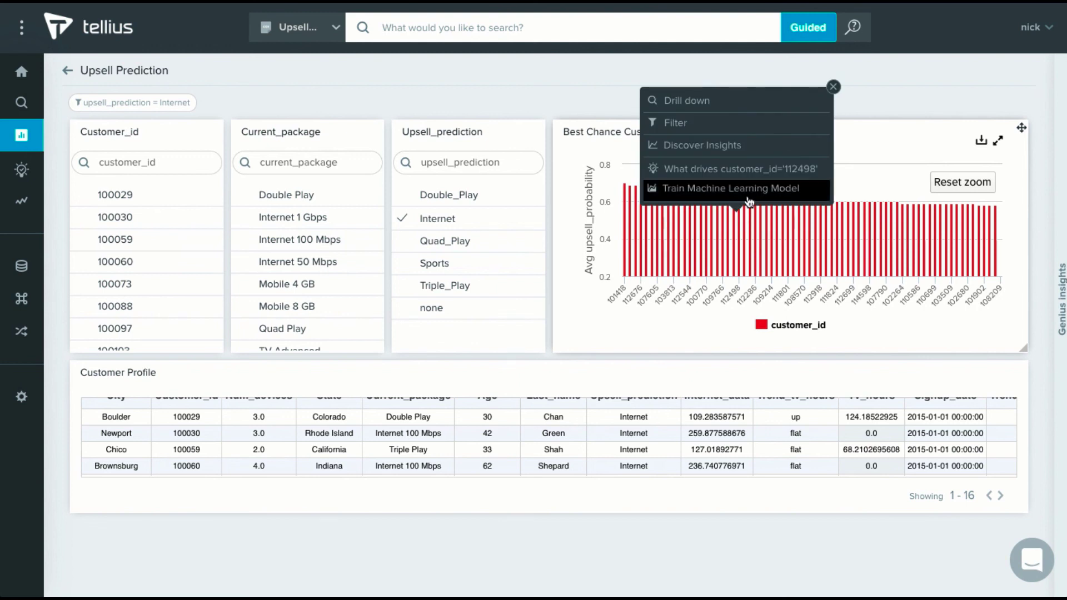
{"action": "left_click", "coordinate": [834, 87]}
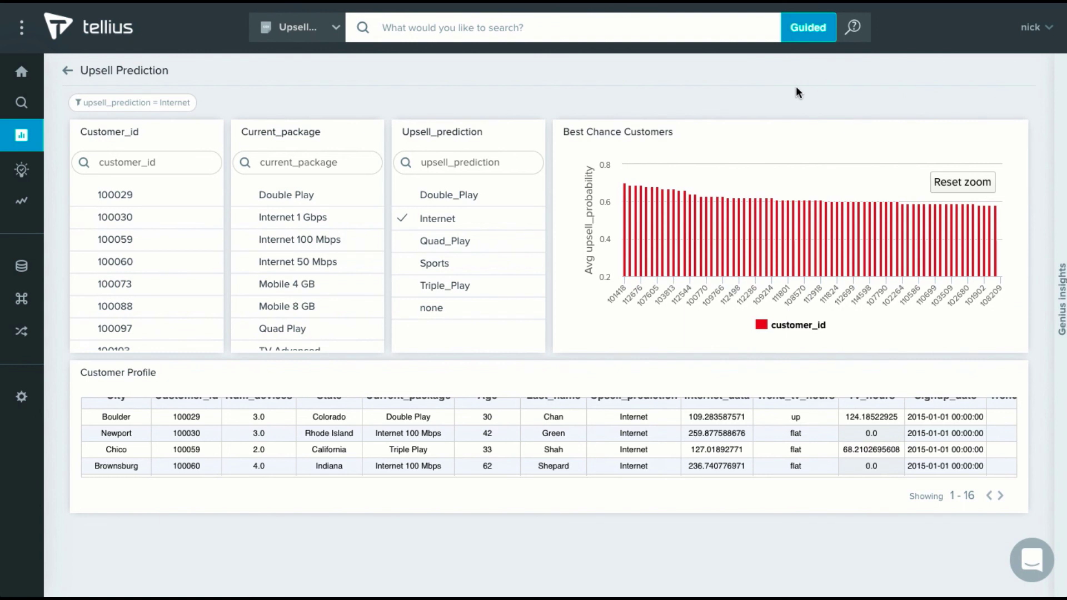
{"action": "left_click", "coordinate": [968, 181]}
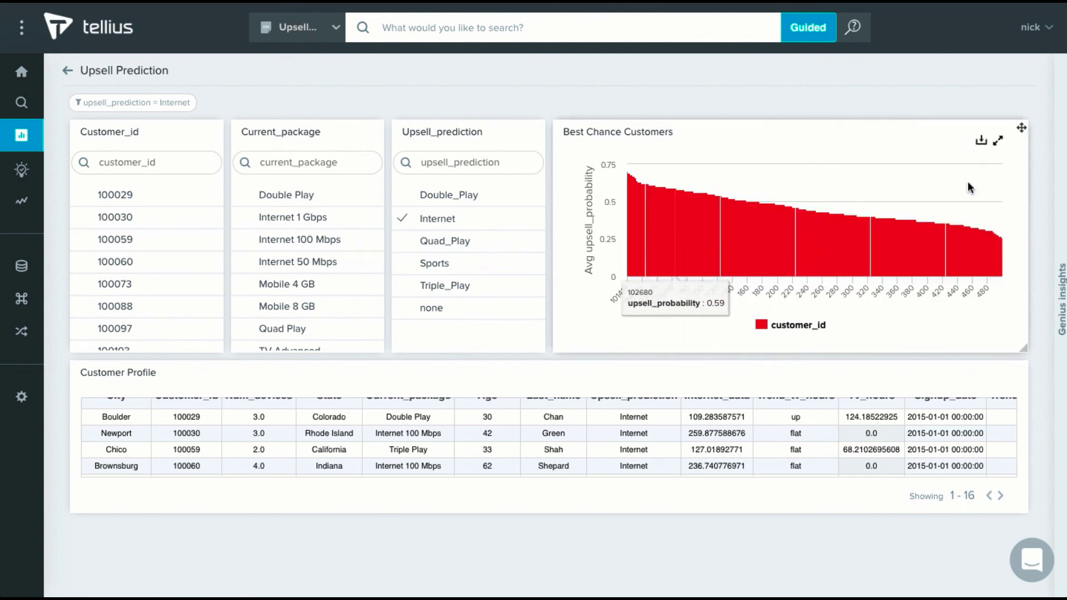